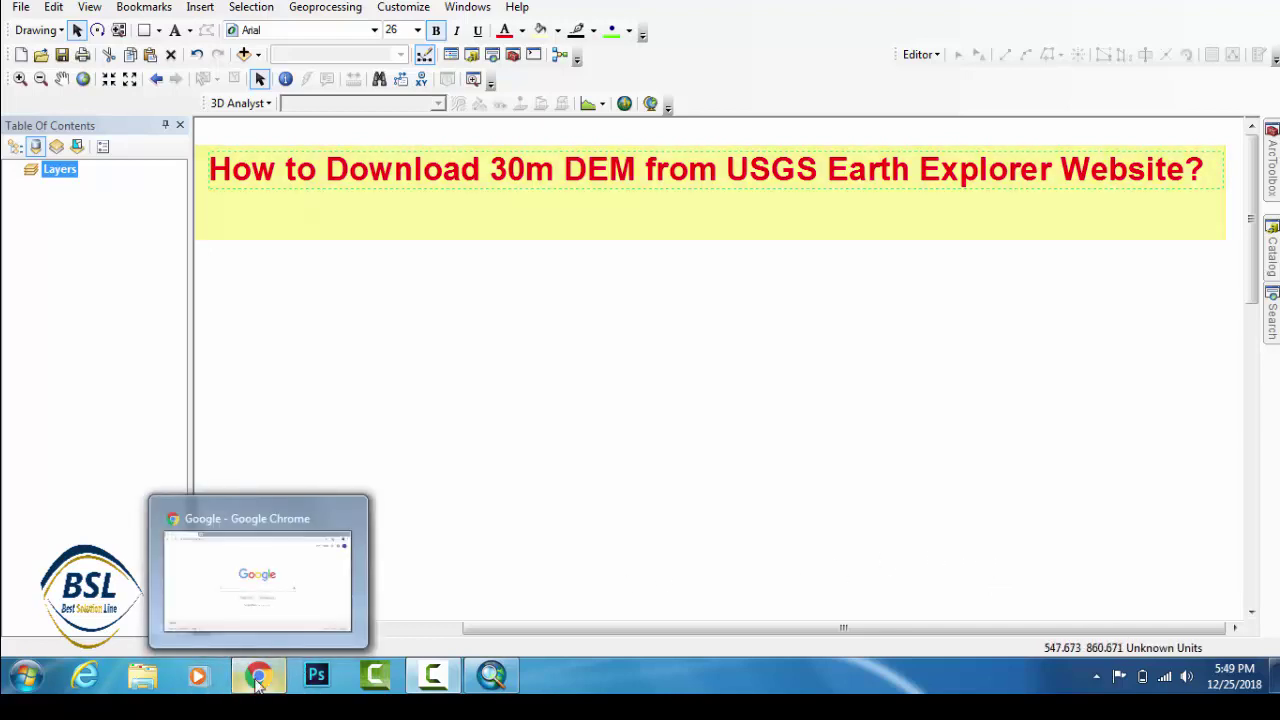
Bring the Chrome window with Google's homepage in front of ArcMap
click(300, 570)
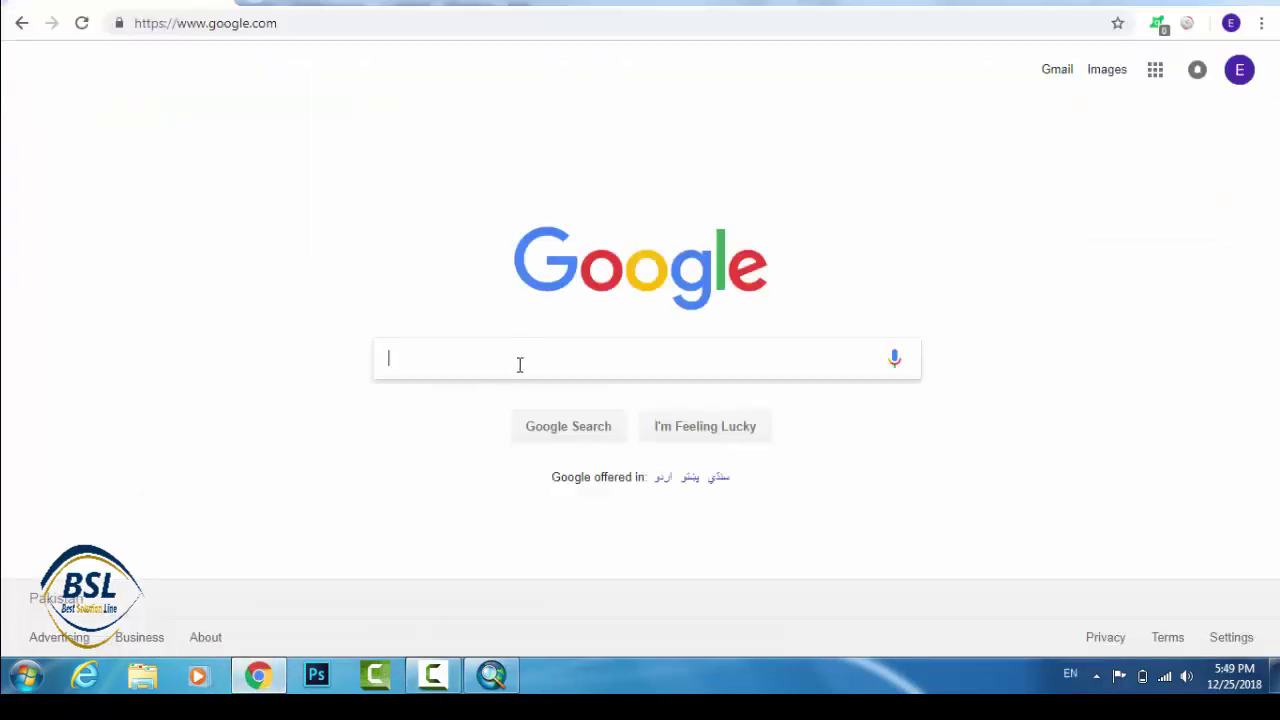
Search Google for 'Earth Exlorer' to find the USGS EarthExplorer site
click(520, 364)
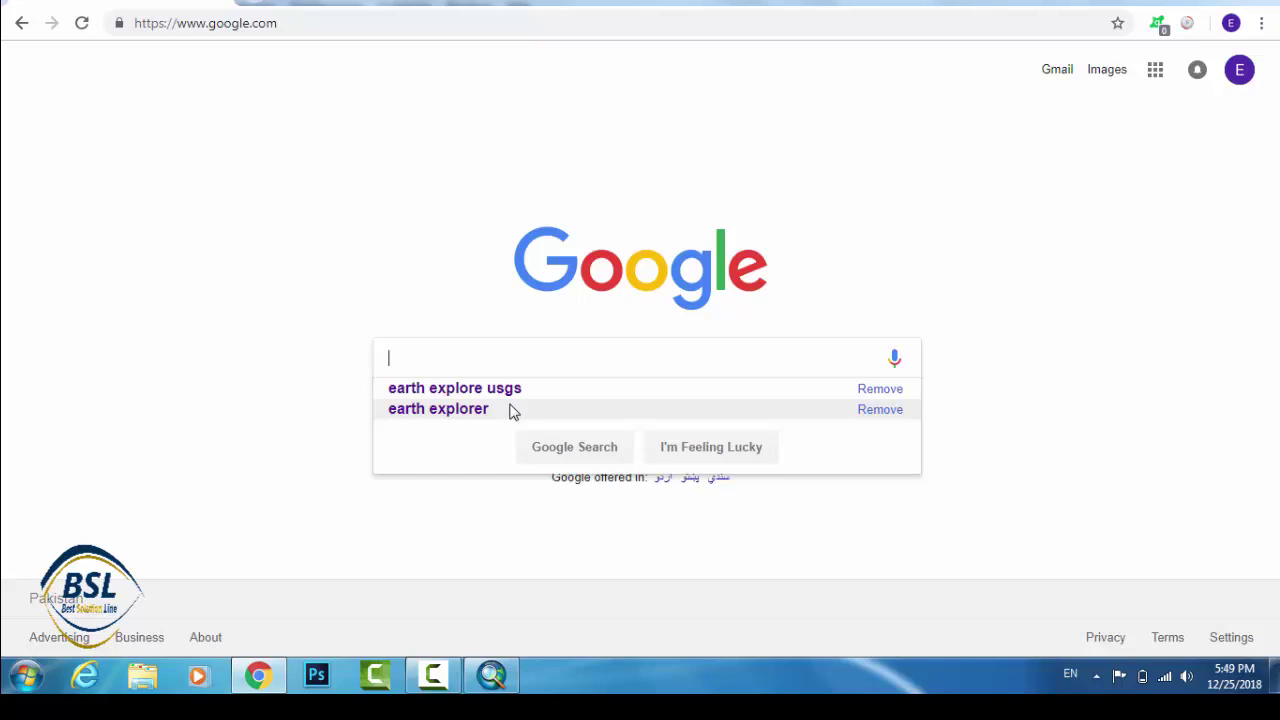
text(Earth )
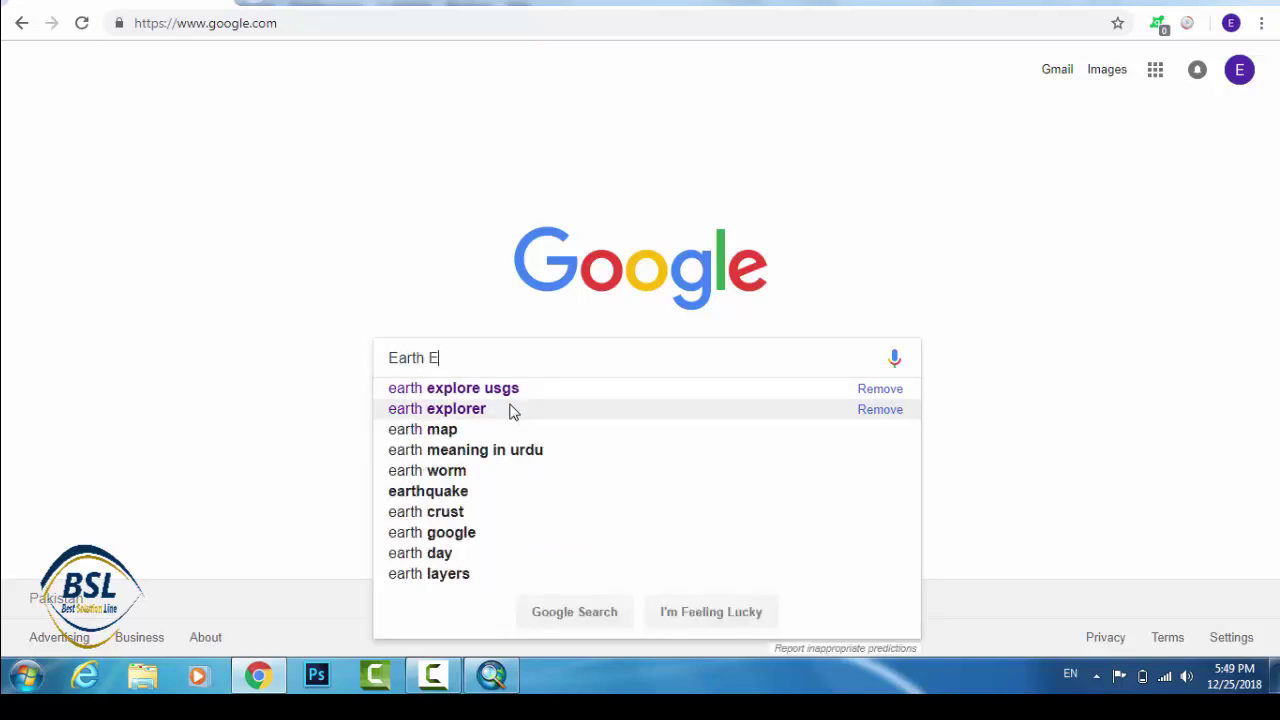
text(Ex)
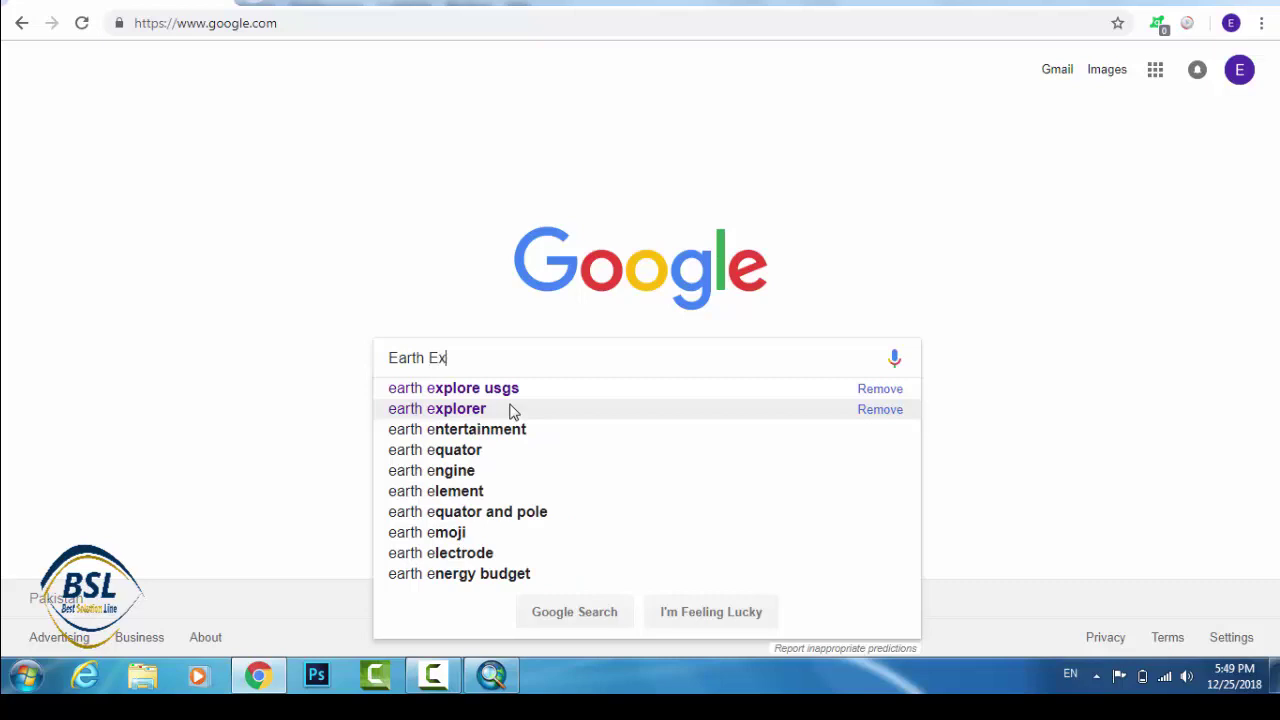
text(lore)
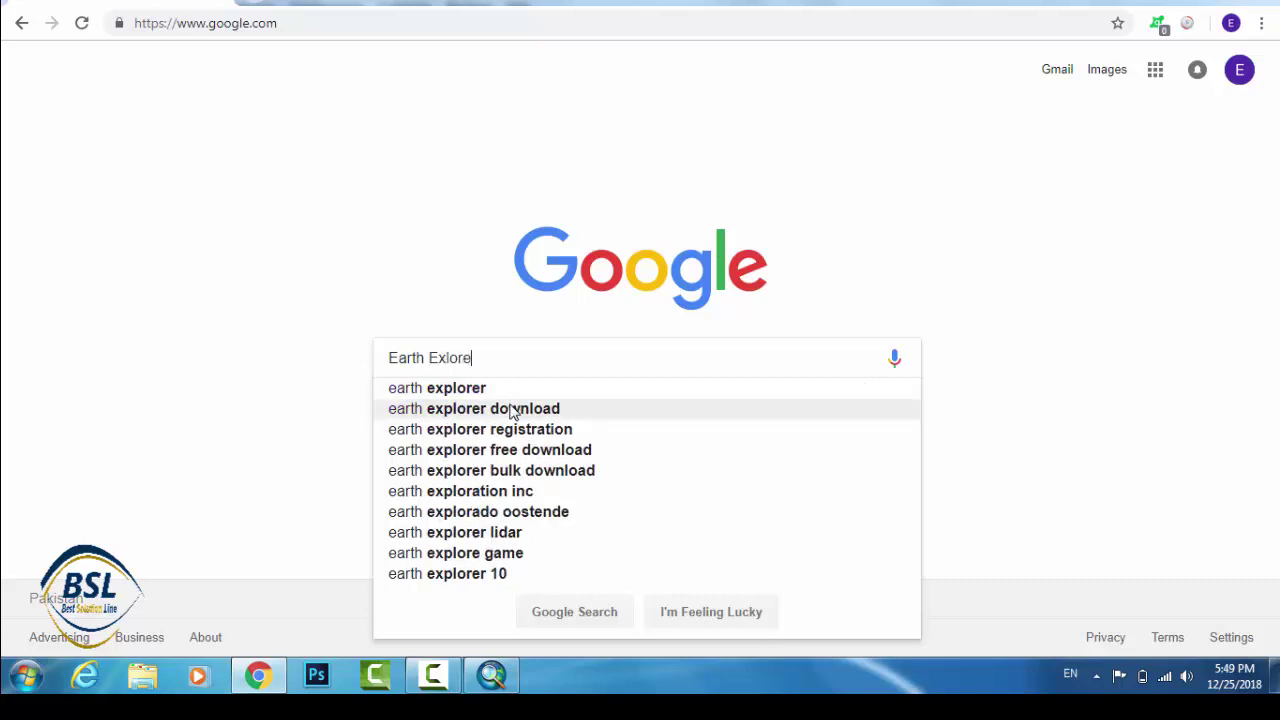
text(r)
key(Return)
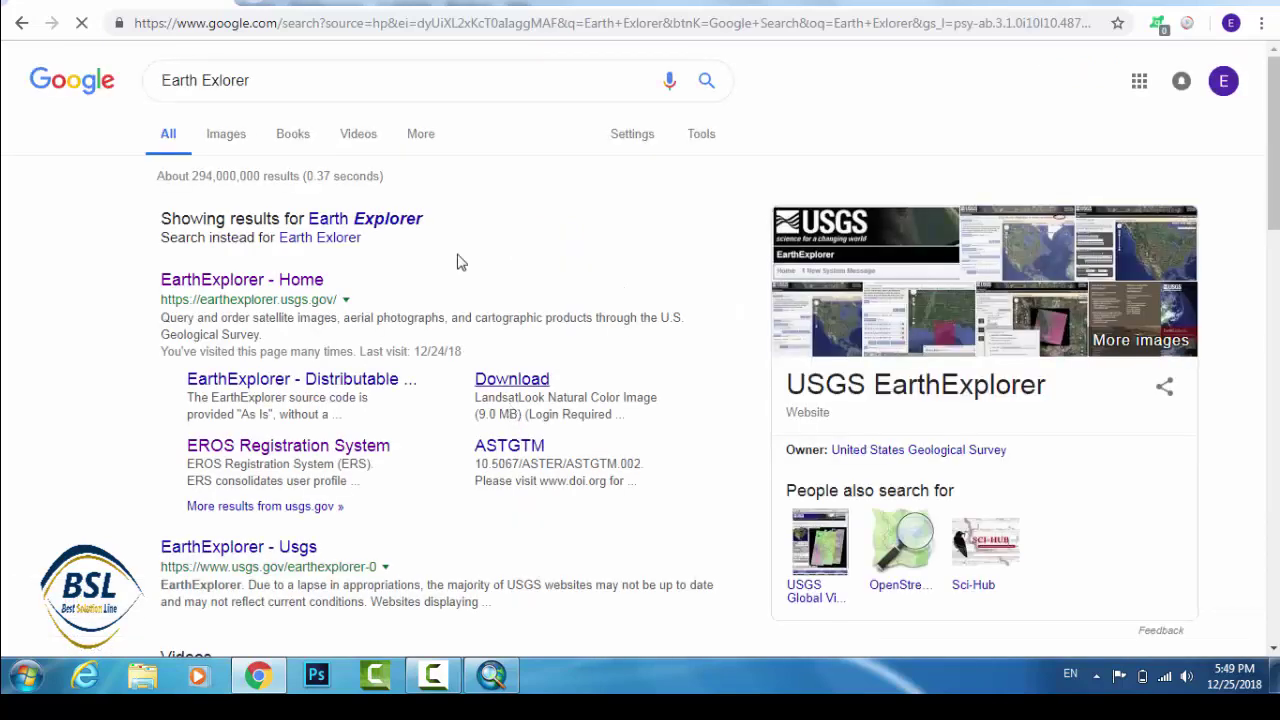
Open and reload the EarthExplorer home page, showing the Search Criteria tab
click(262, 284)
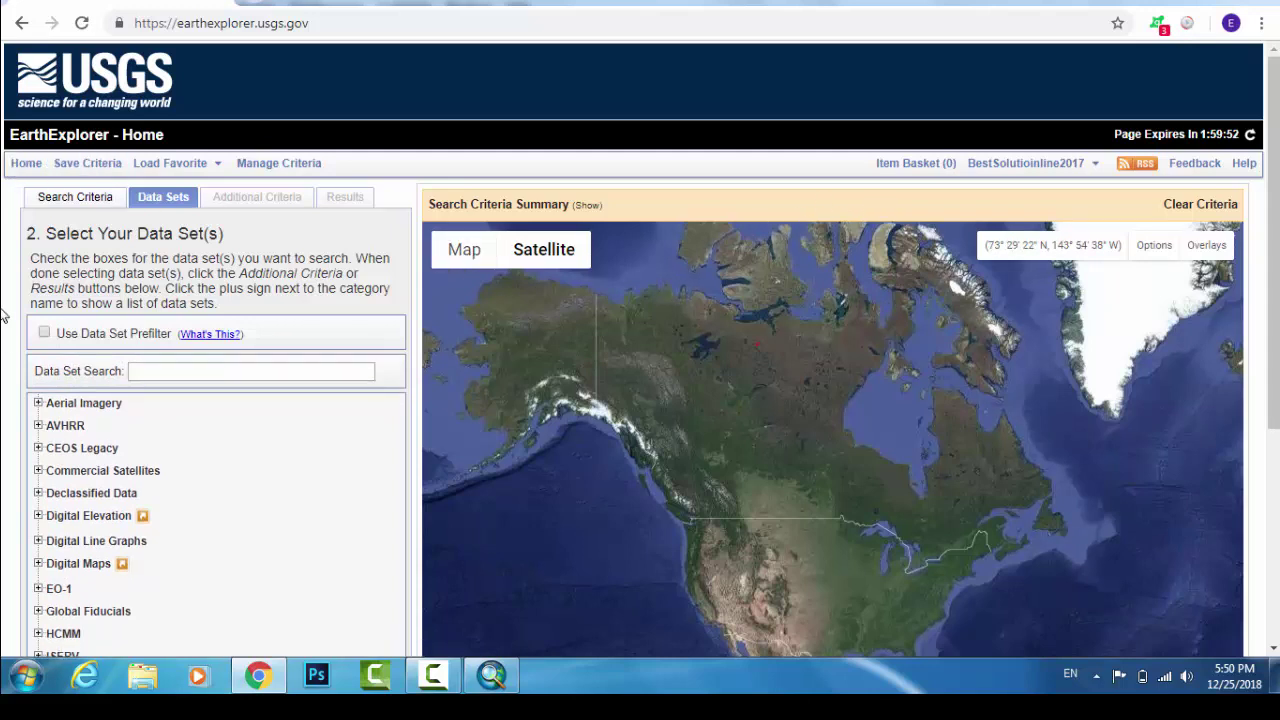
click(25, 165)
click(85, 205)
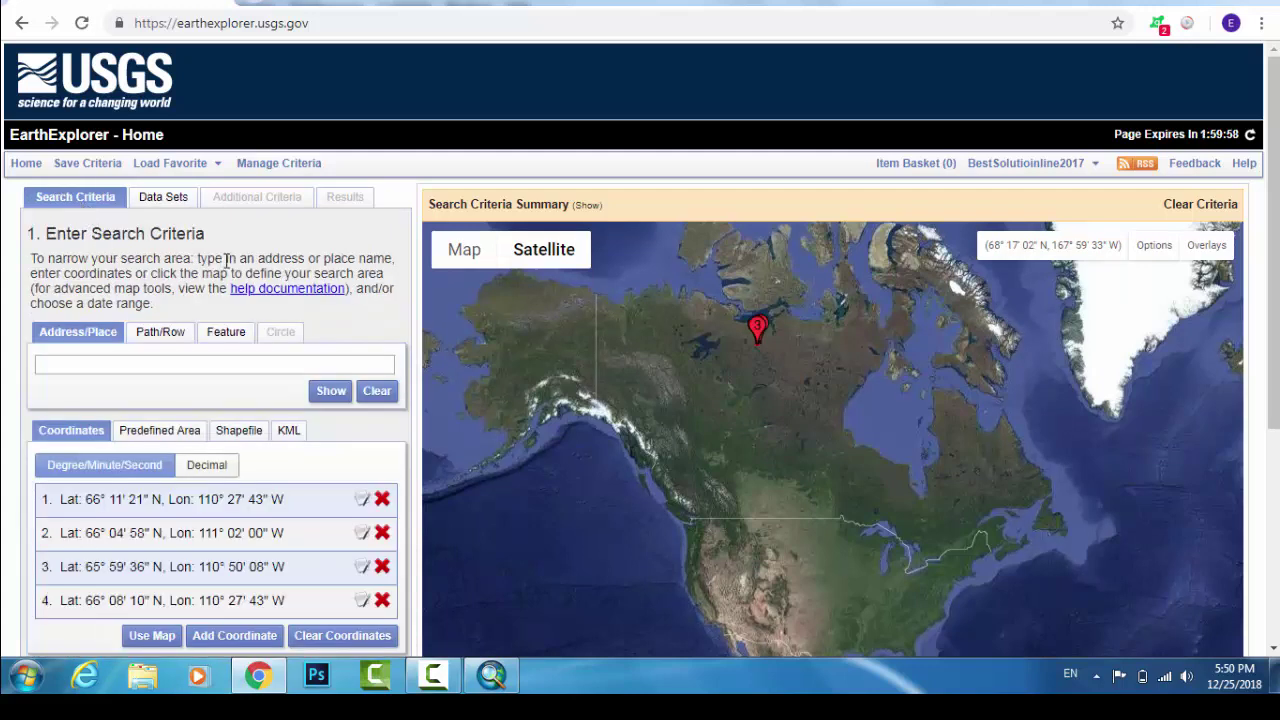
Look up 'Hunza pakistan' and add Hunza Valley (36° 19' N, 074° 39' E) as the coordinate
click(136, 366)
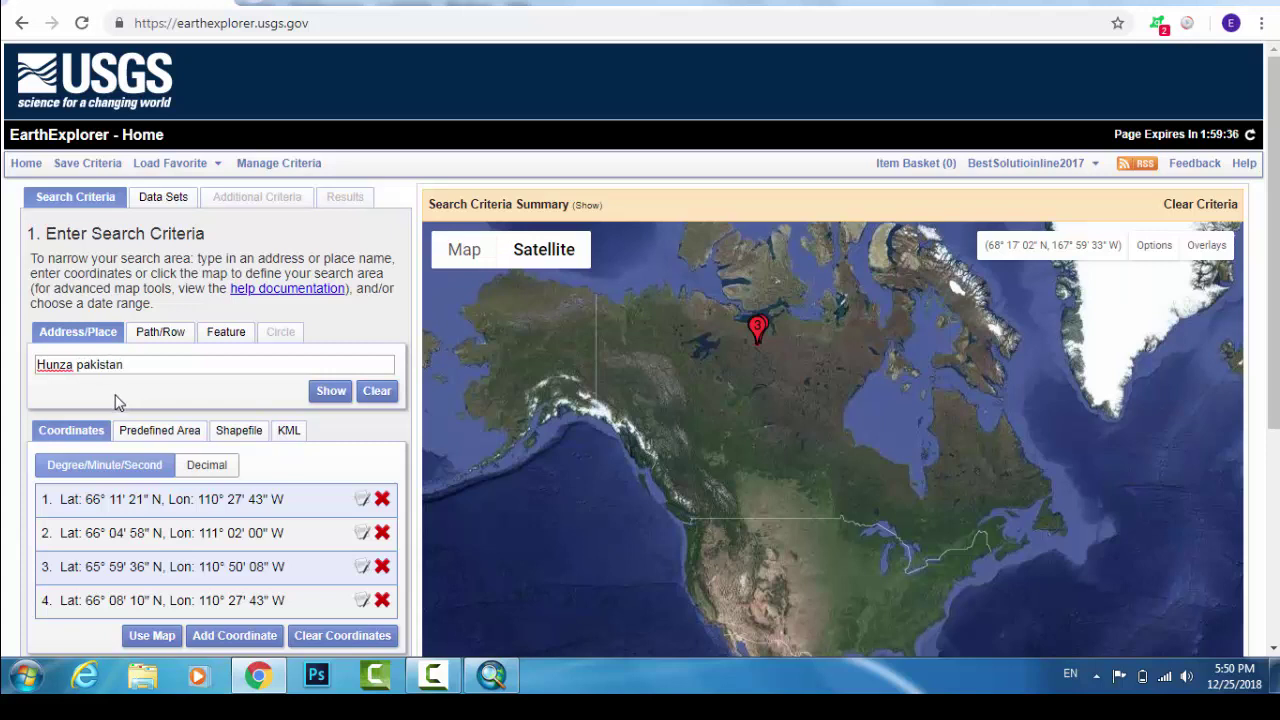
key(Return)
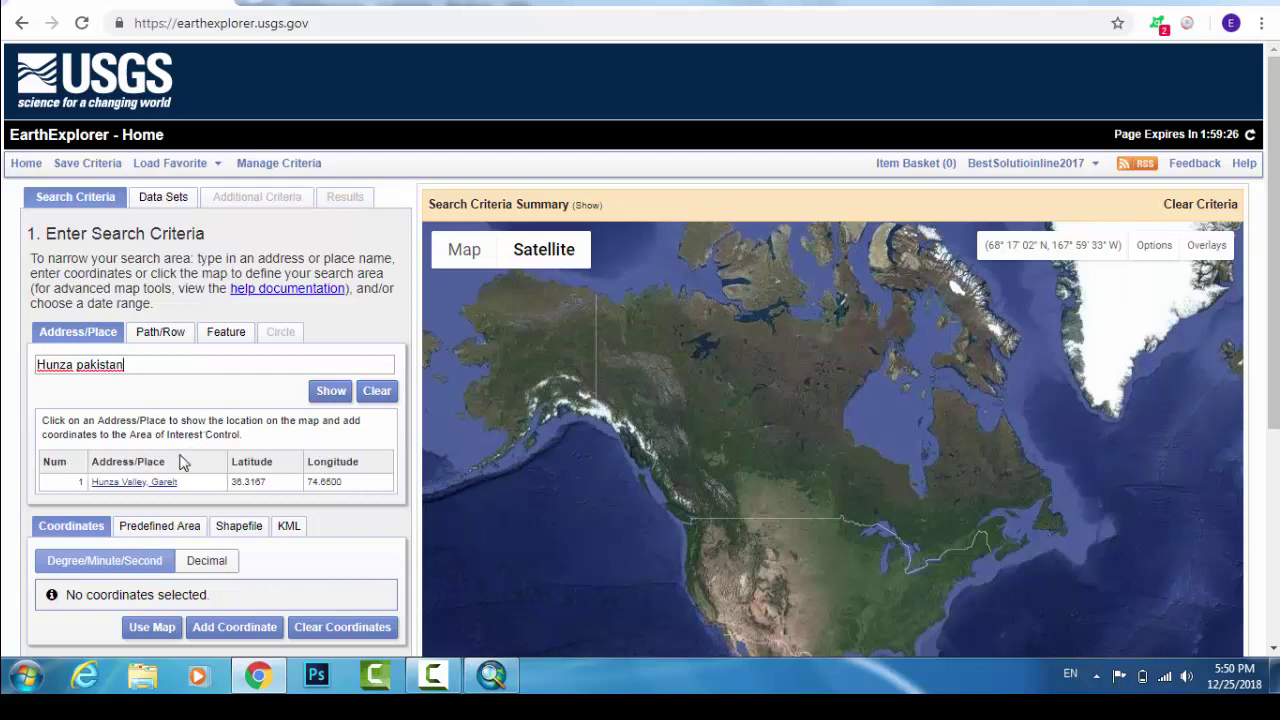
click(121, 485)
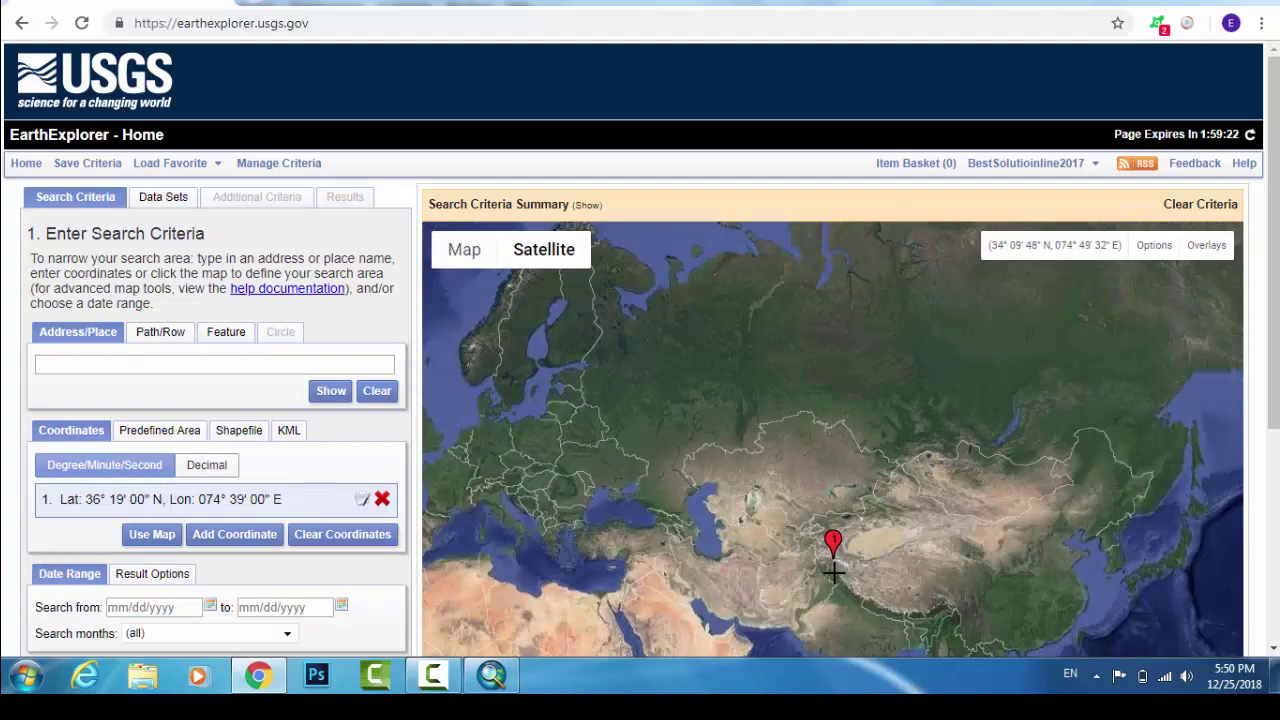
Zoom the satellite map in on the Hunza marker at Karimabad
scroll(833, 571, up, 2)
scroll(836, 545, up, 1)
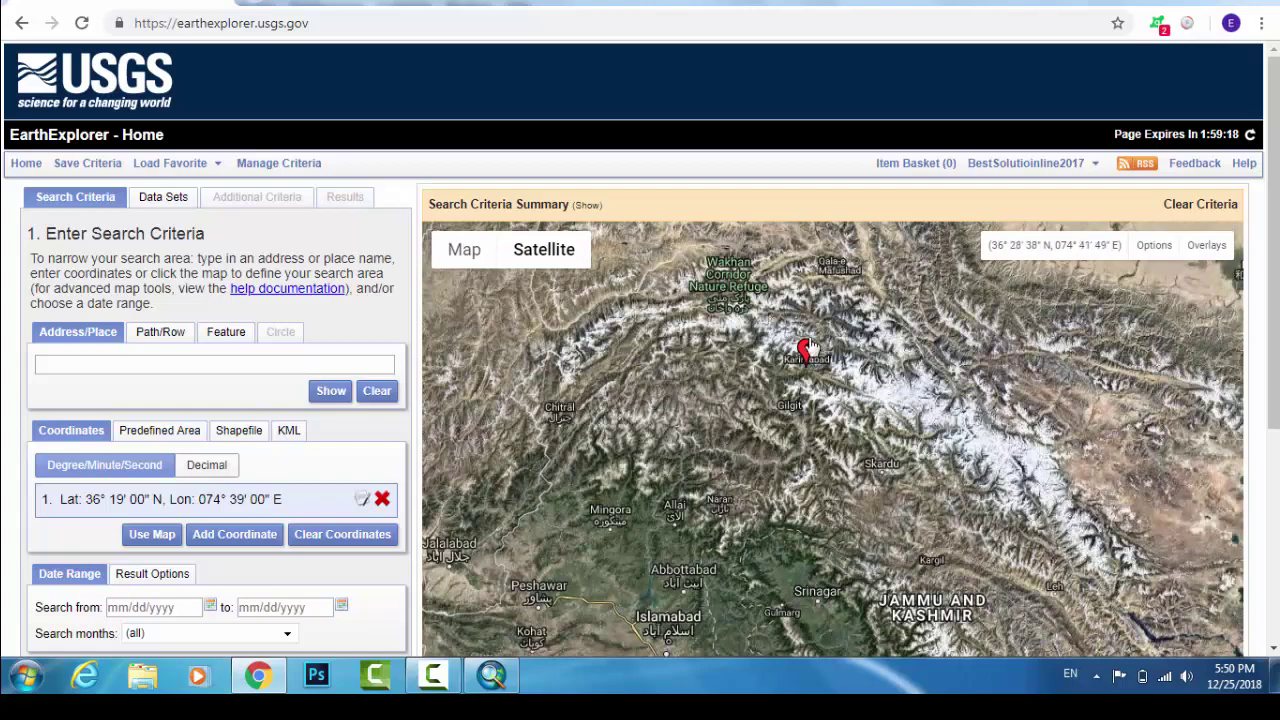
scroll(808, 346, up, 1)
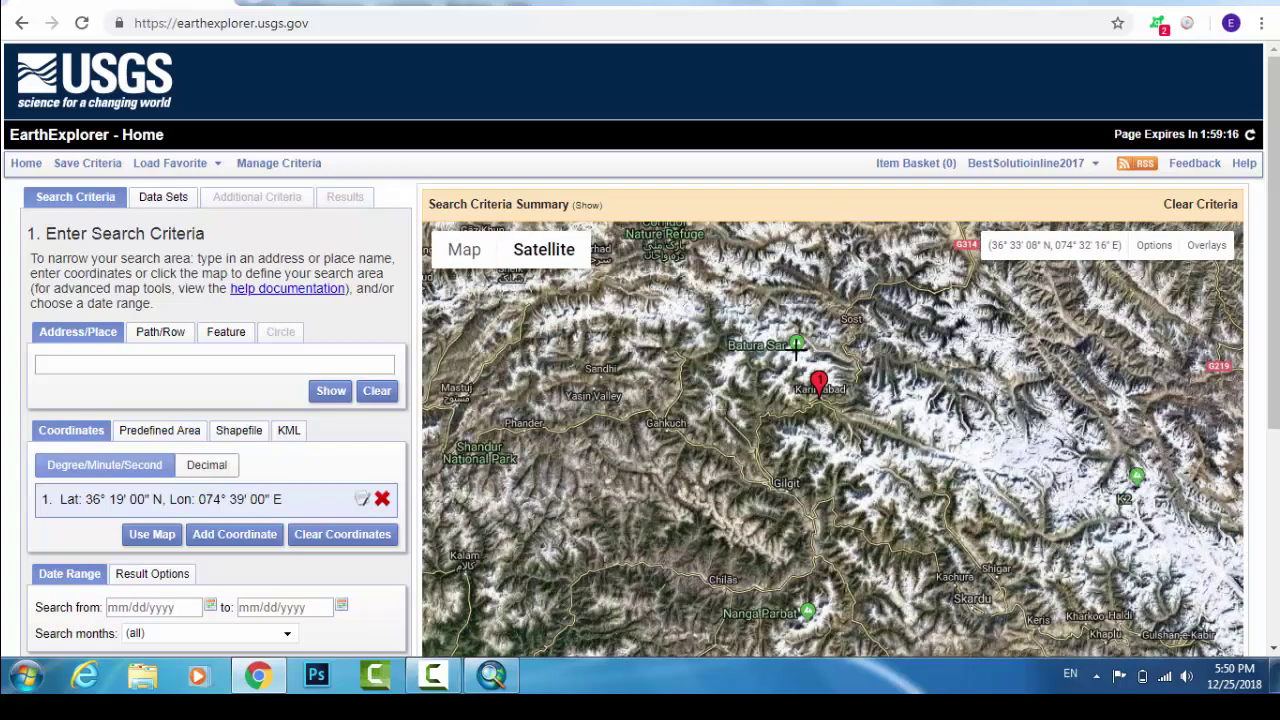
scroll(797, 345, up, 2)
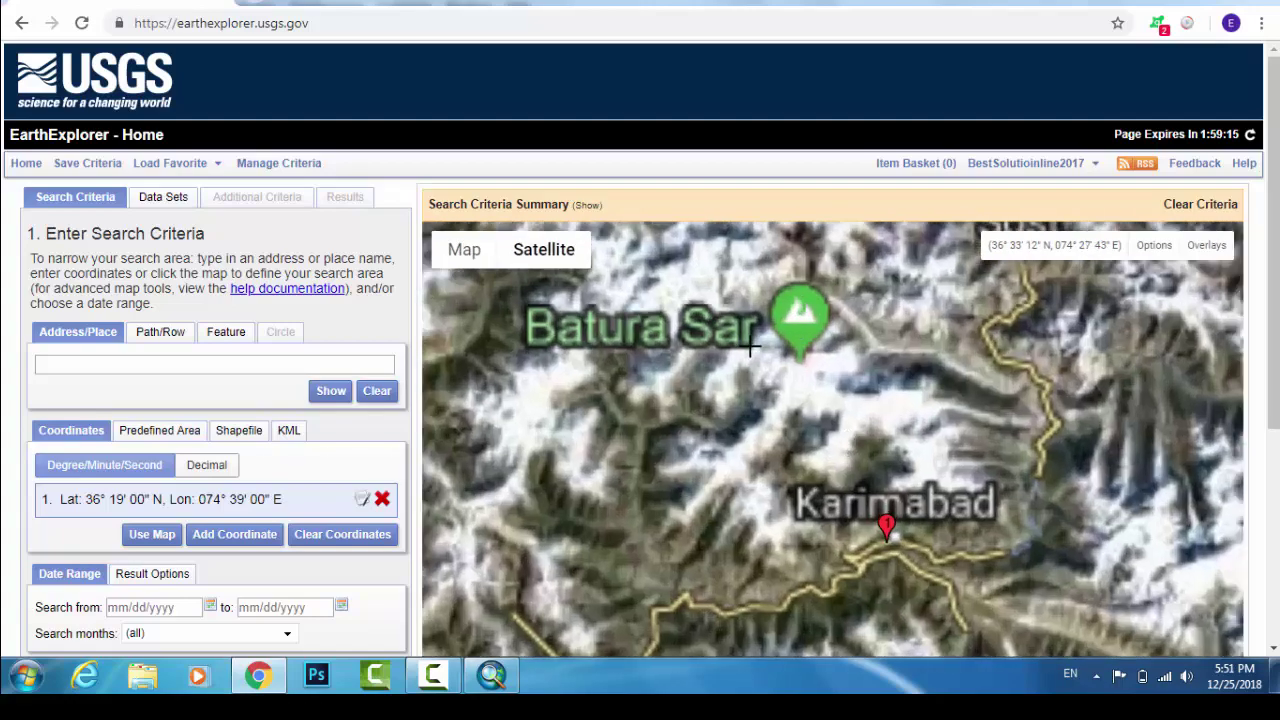
scroll(750, 347, down, 2)
scroll(855, 465, up, 1)
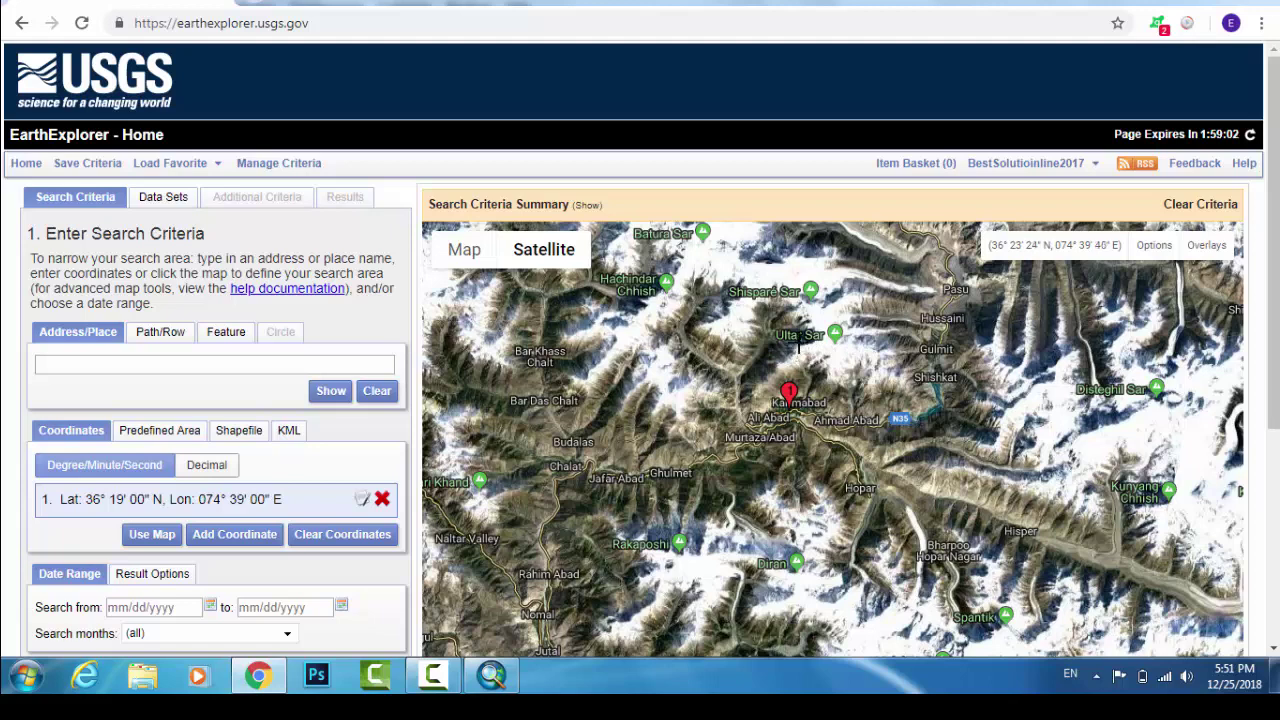
Switch the area-of-interest mode to Polygon, clearing the Hunza point
click(1154, 246)
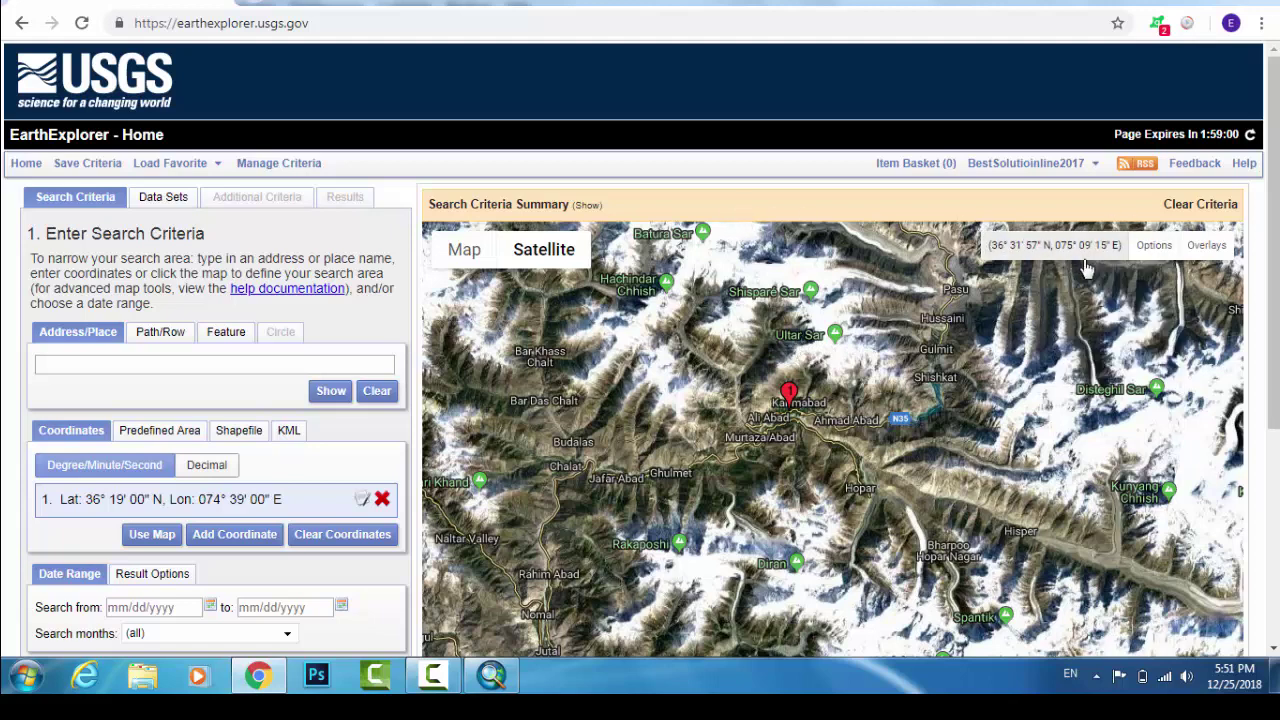
mouse_move(1165, 262)
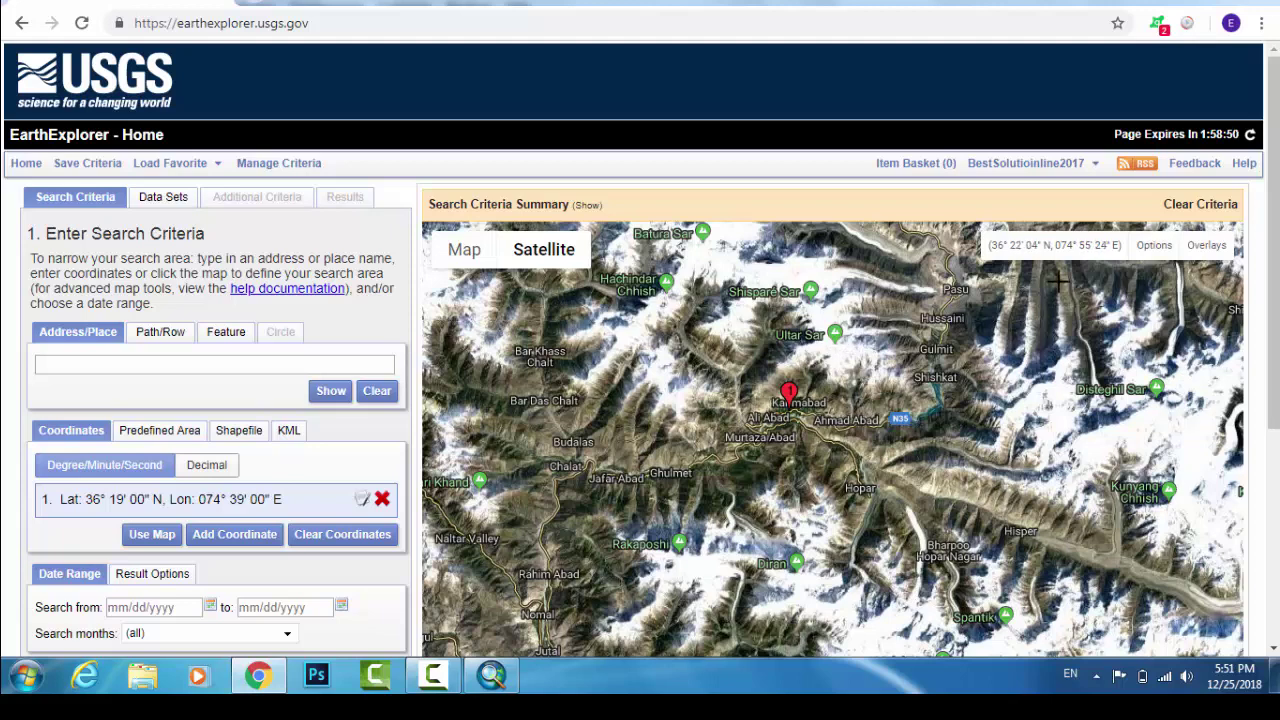
mouse_move(1207, 253)
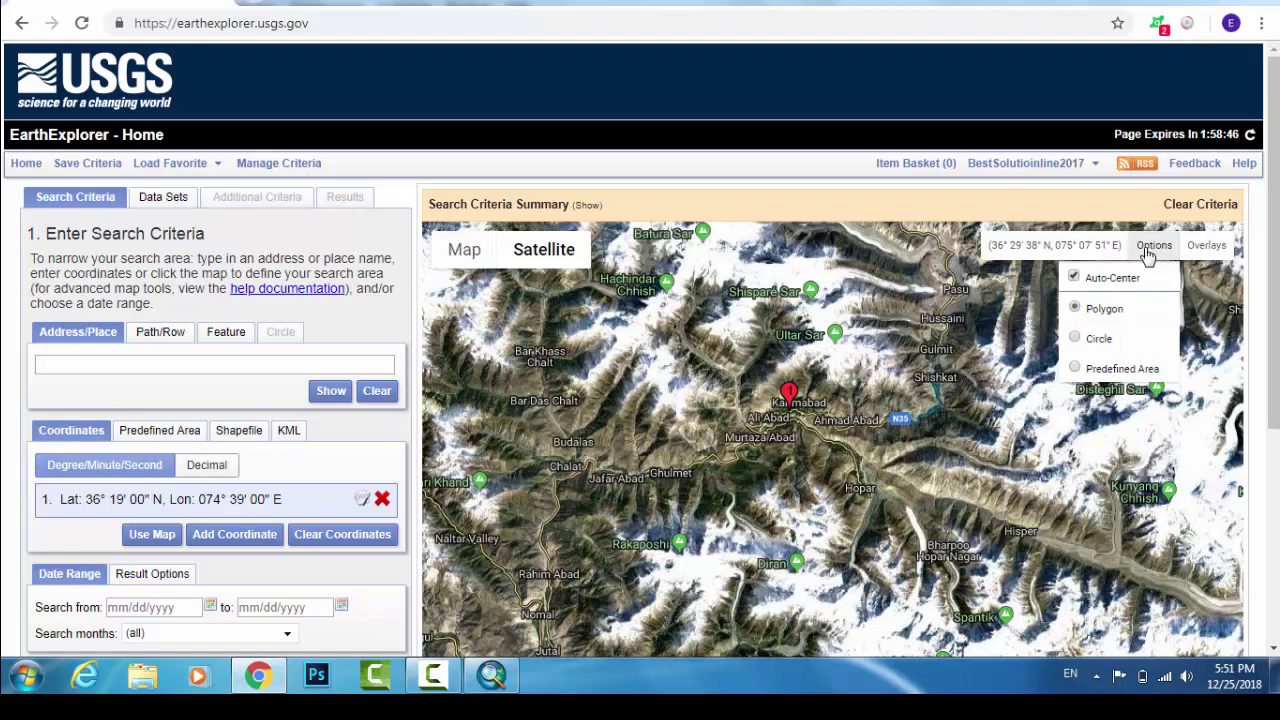
click(1090, 312)
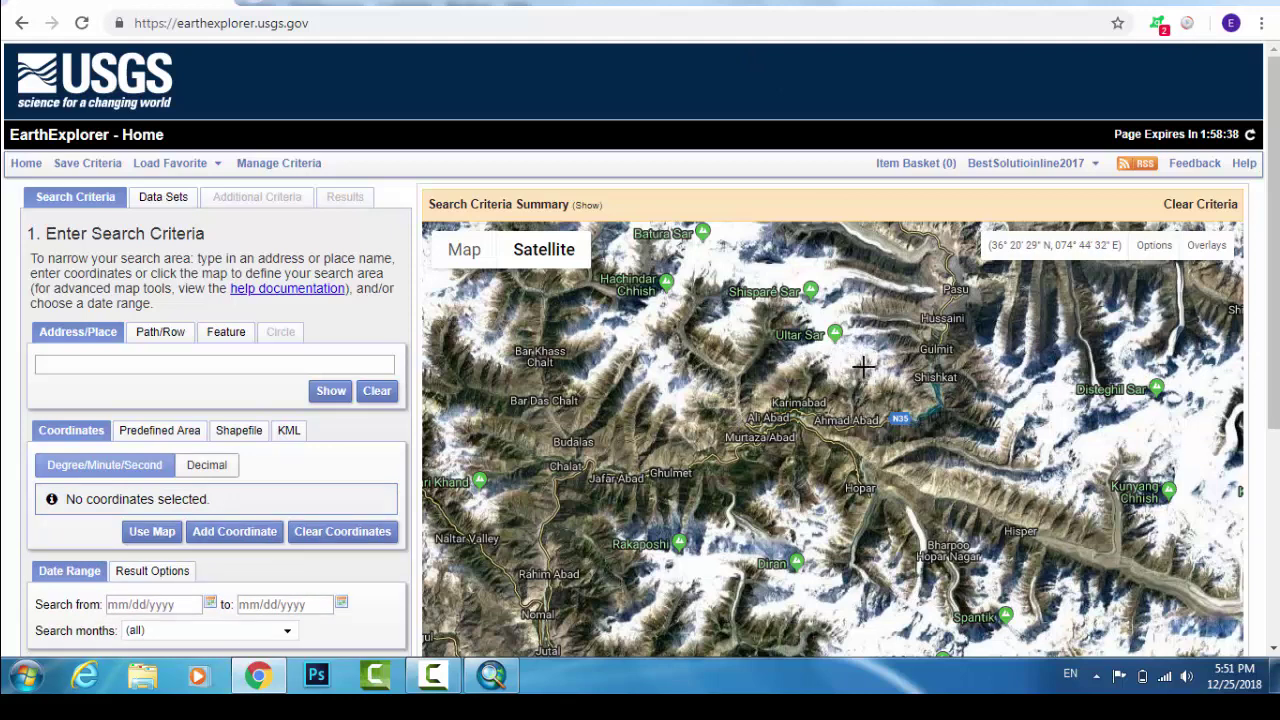
Draw a five-corner polygon search area around Karimabad on the map
click(813, 347)
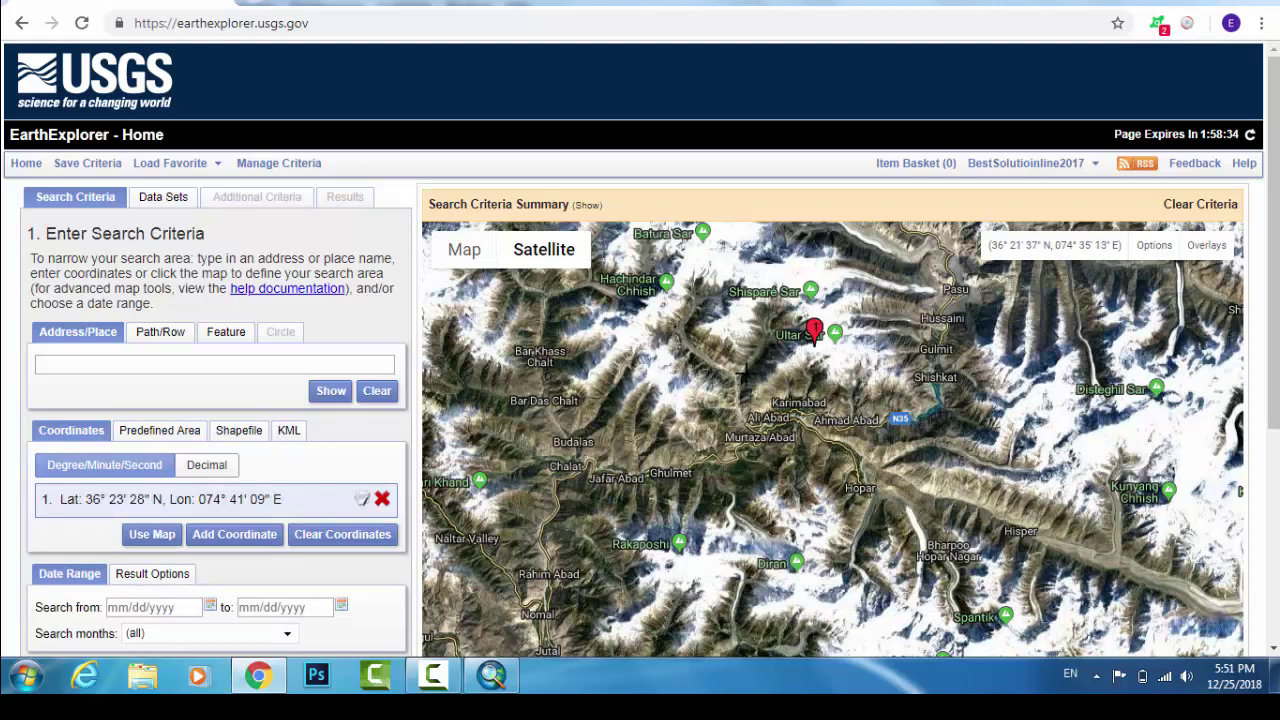
click(748, 368)
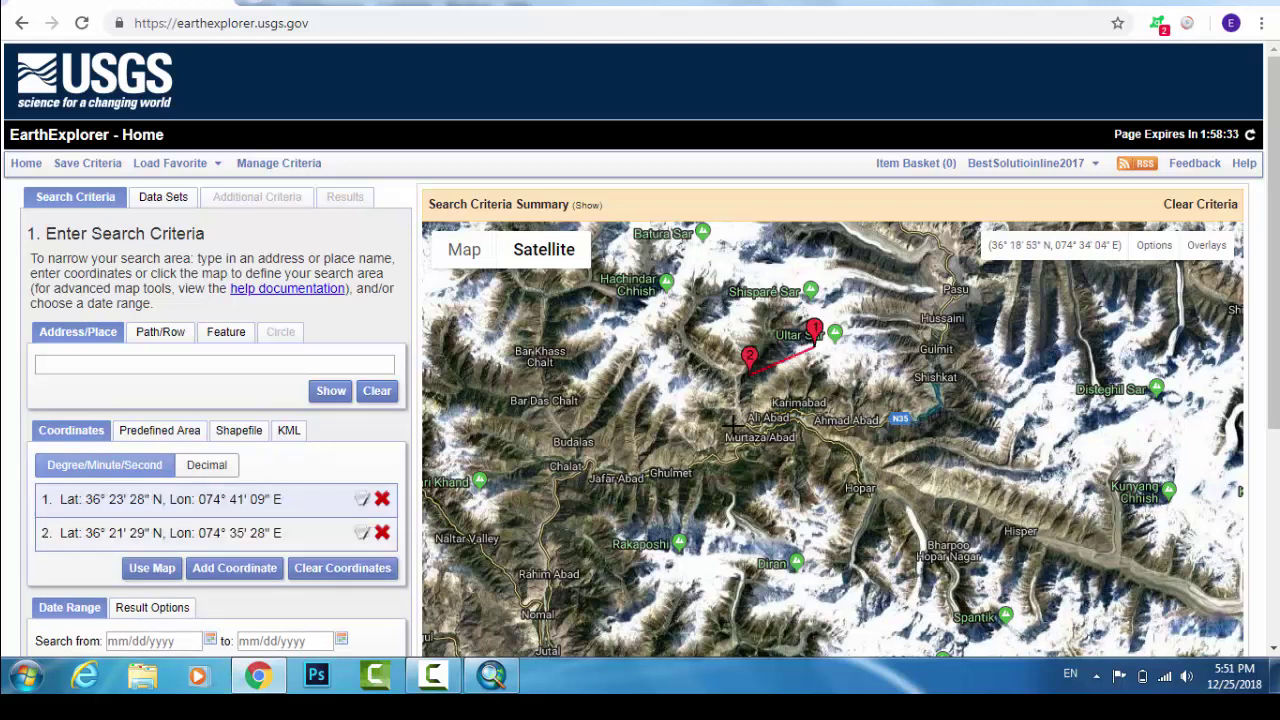
click(760, 402)
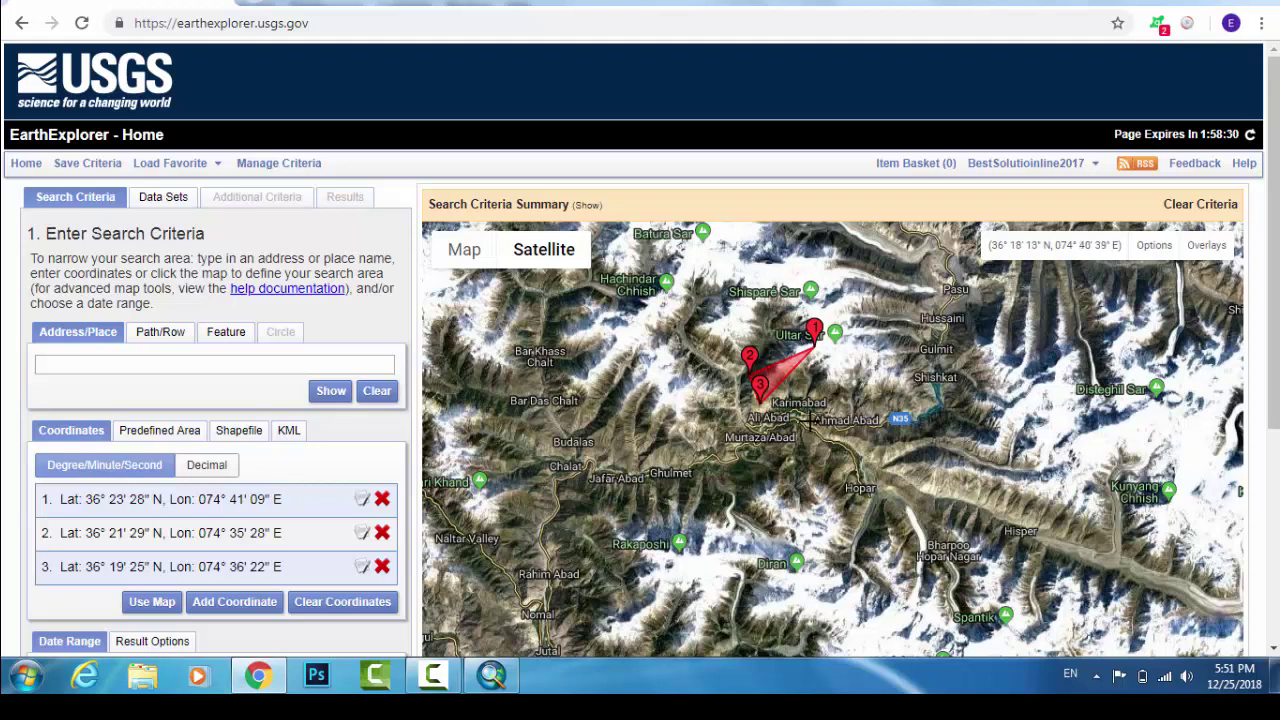
click(812, 408)
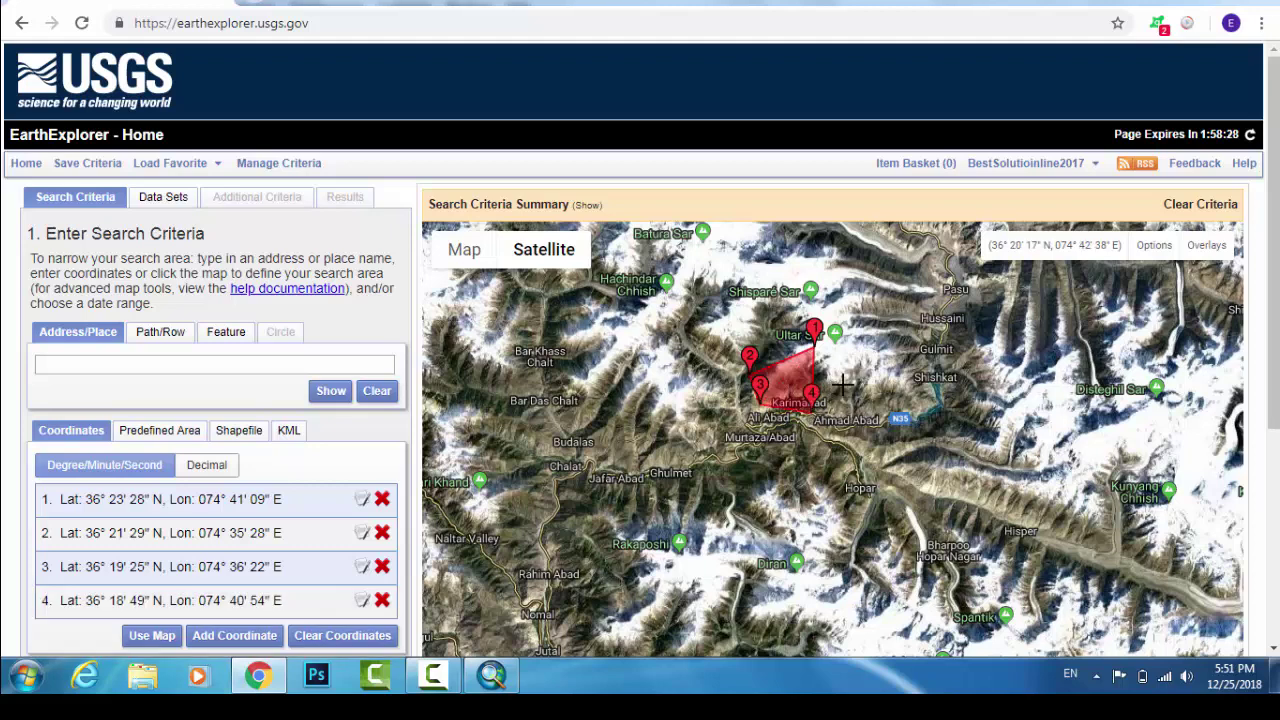
click(840, 373)
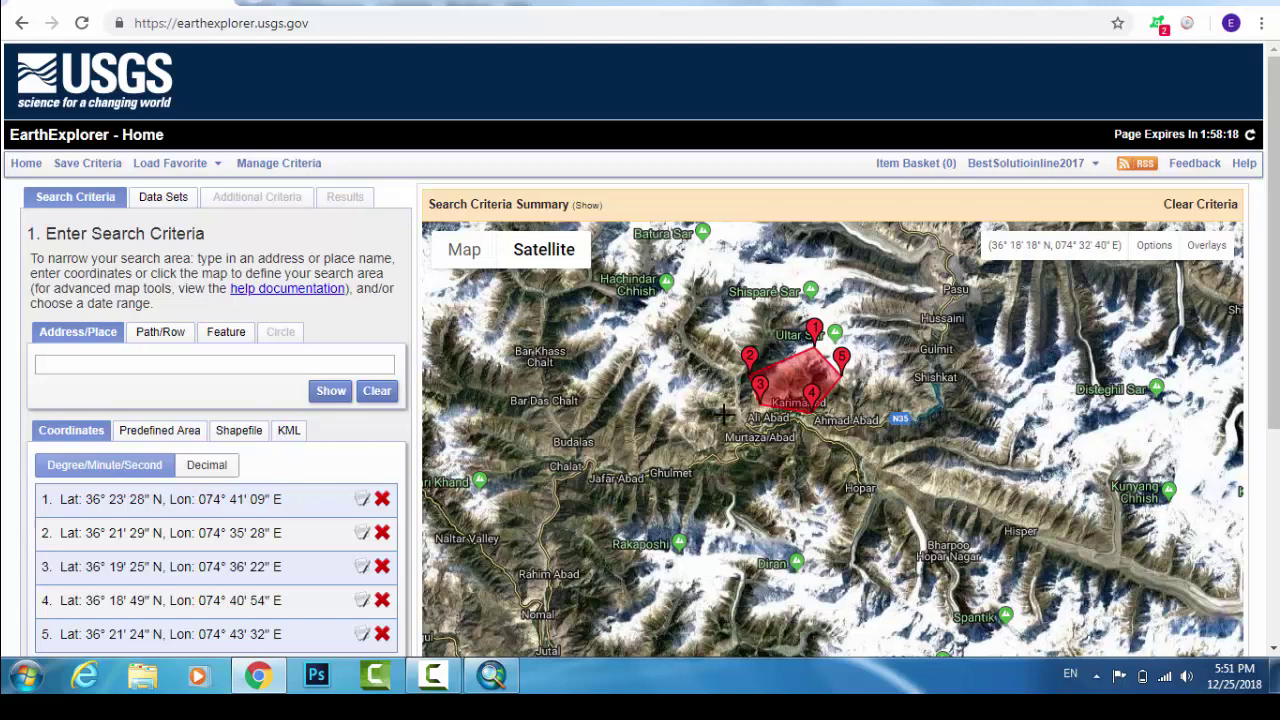
Proceed to the Data Sets step to list the dataset categories
scroll(237, 513, down, 1)
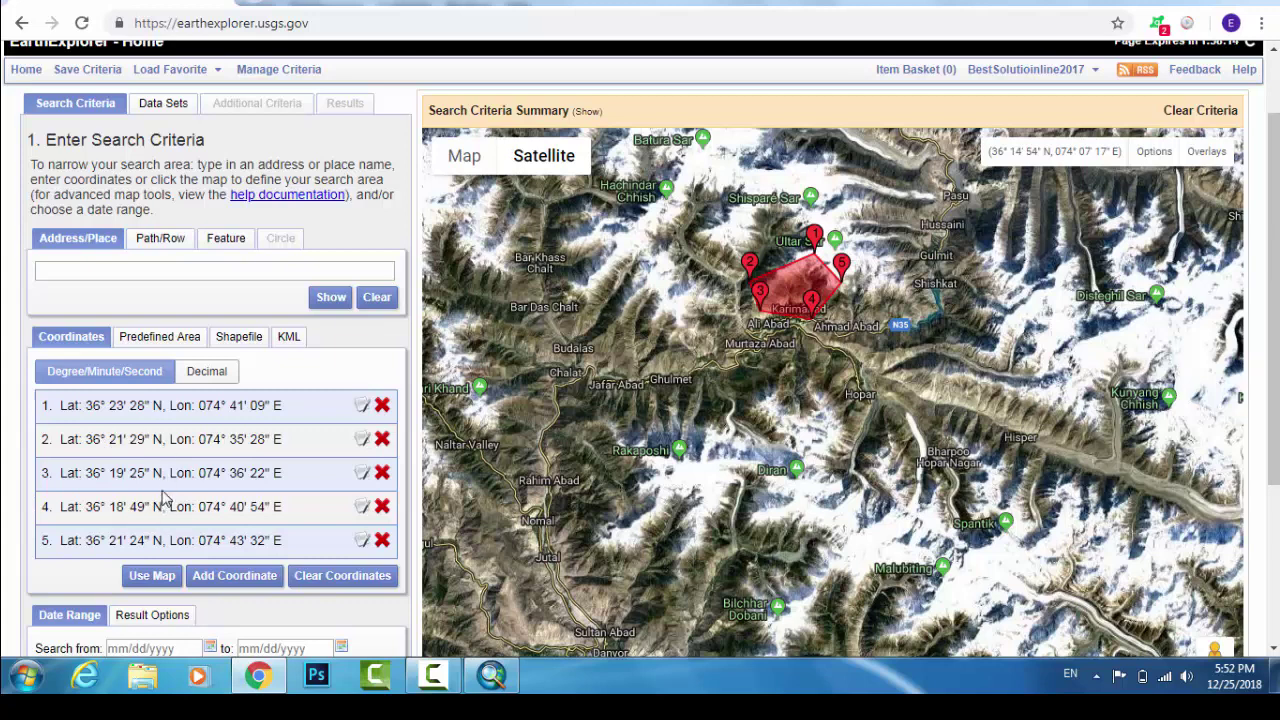
scroll(168, 480, down, 1)
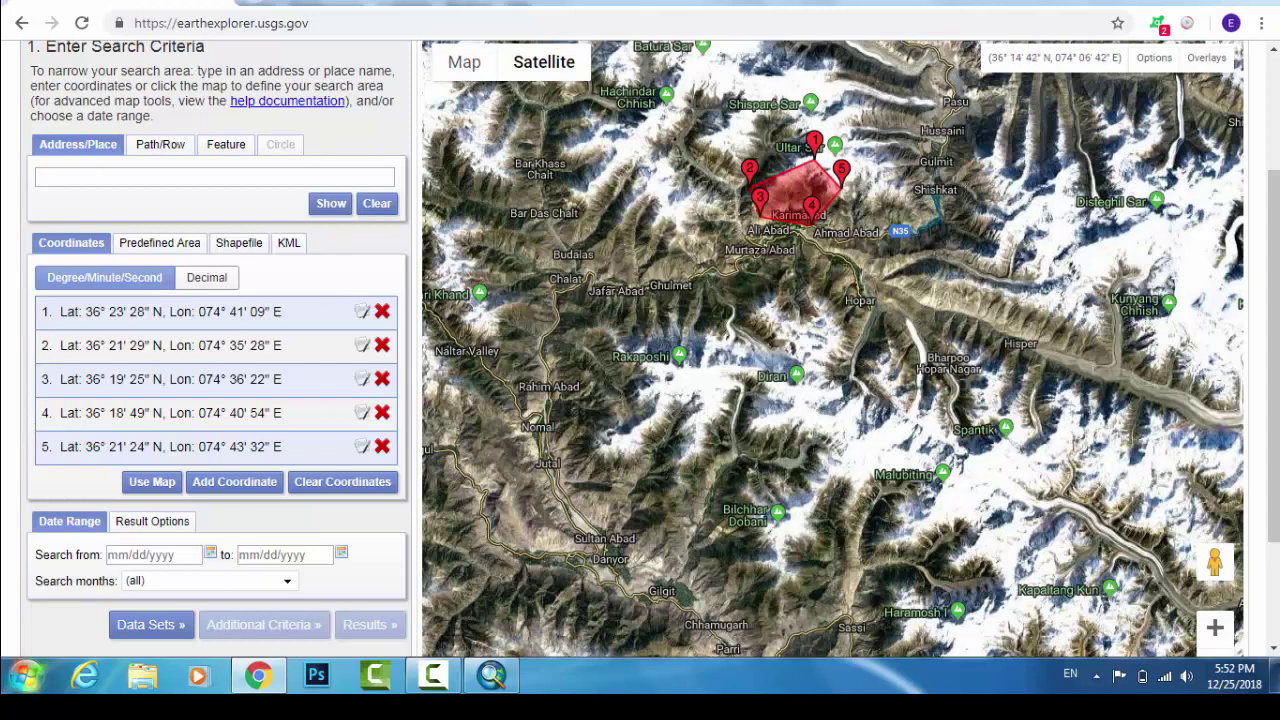
click(145, 625)
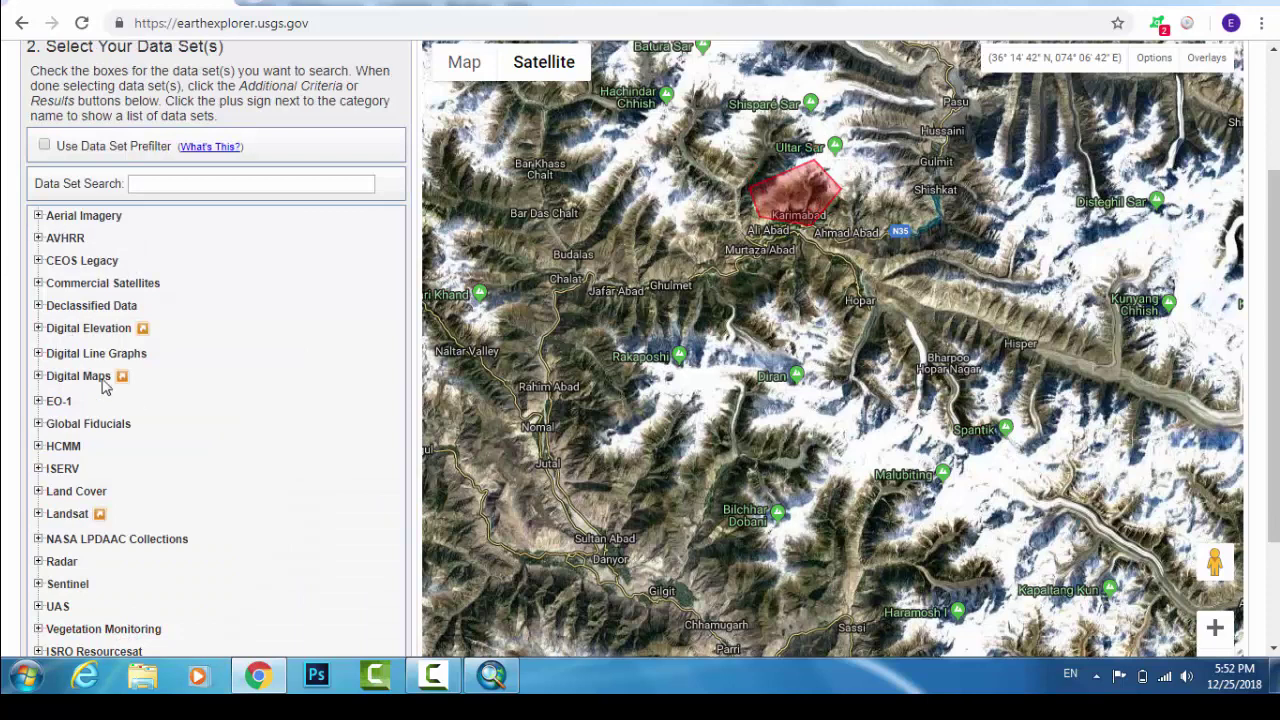
Check SRTM 1 Arc-Second Global under Digital Elevation > SRTM as the data set
click(57, 330)
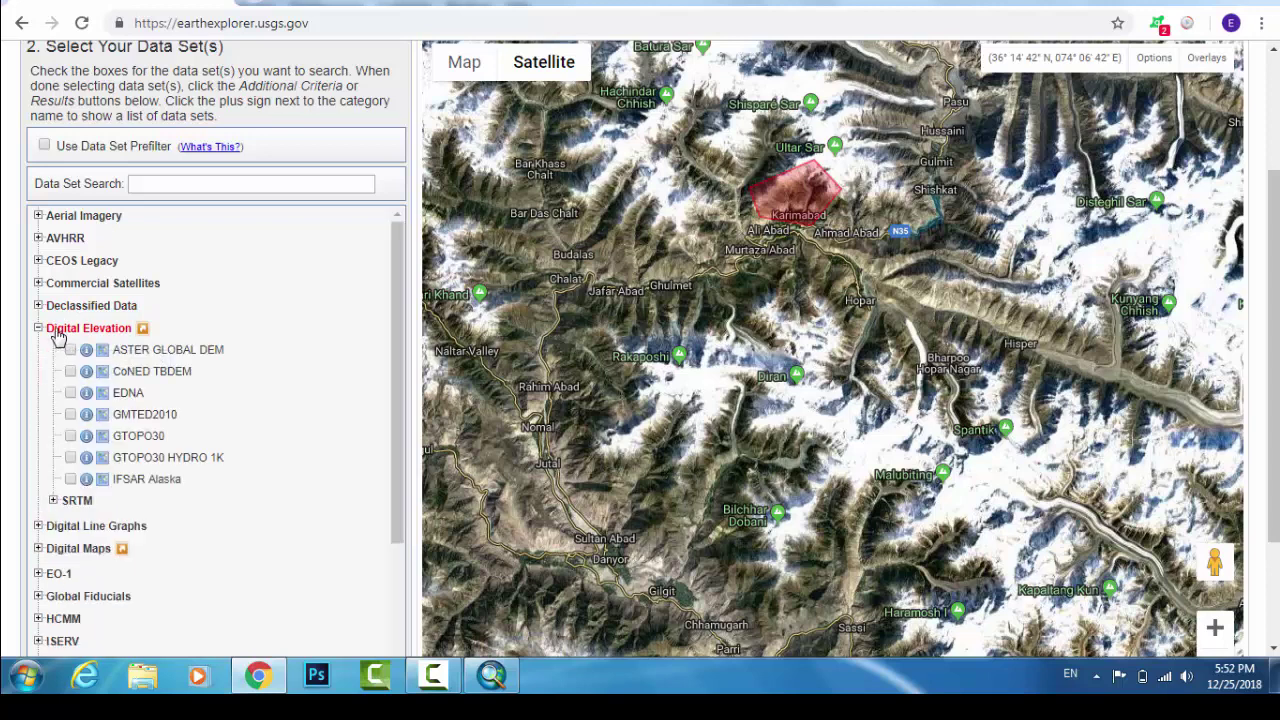
click(54, 501)
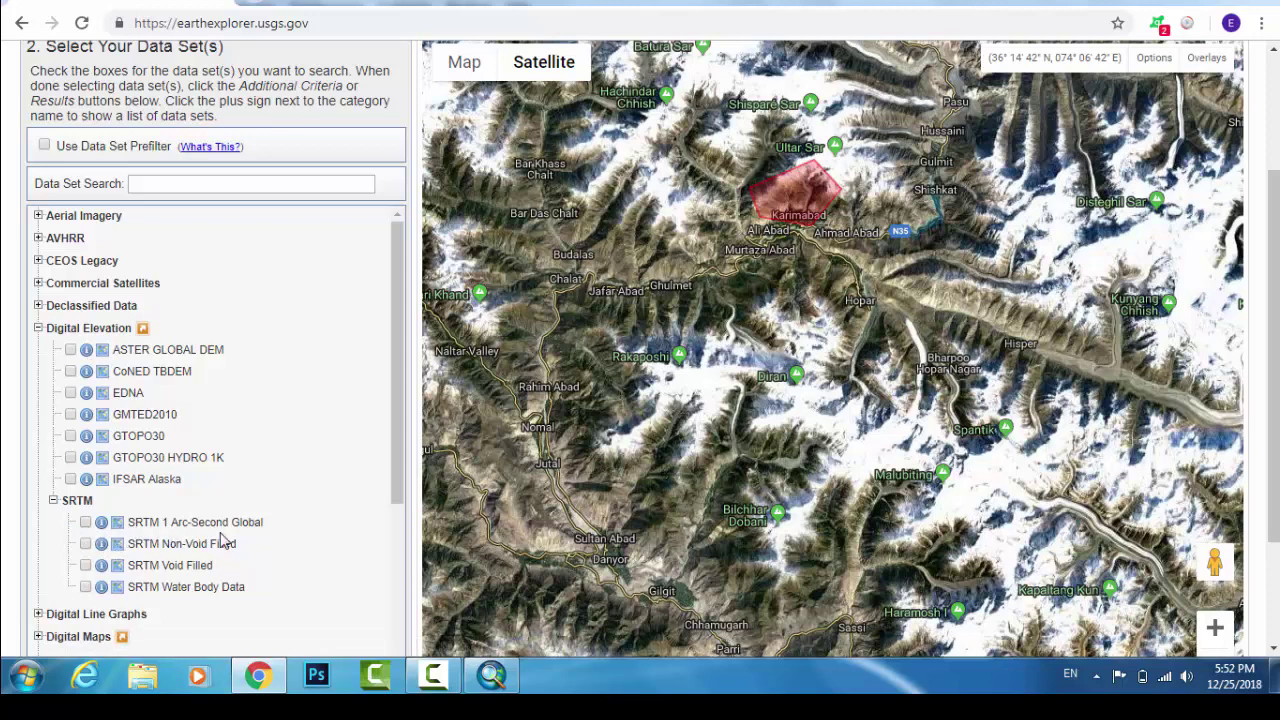
click(85, 524)
scroll(308, 380, down, 5)
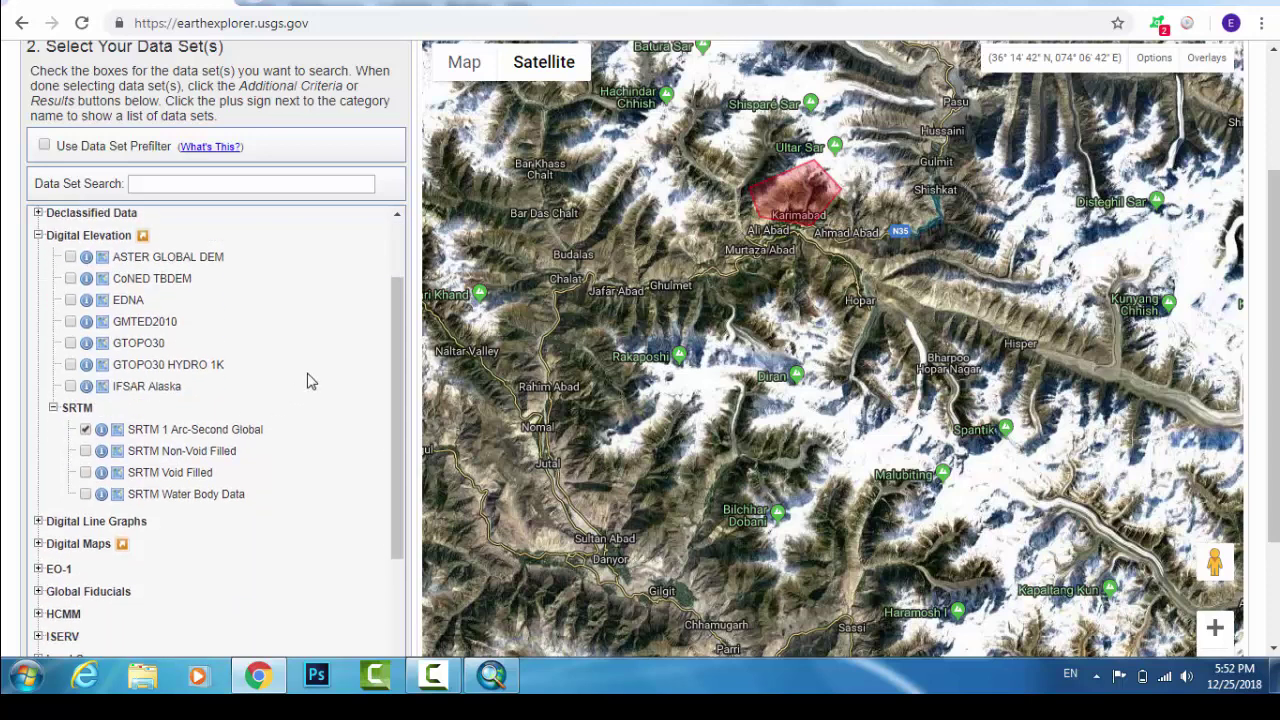
scroll(155, 323, down, 1)
scroll(160, 330, down, 2)
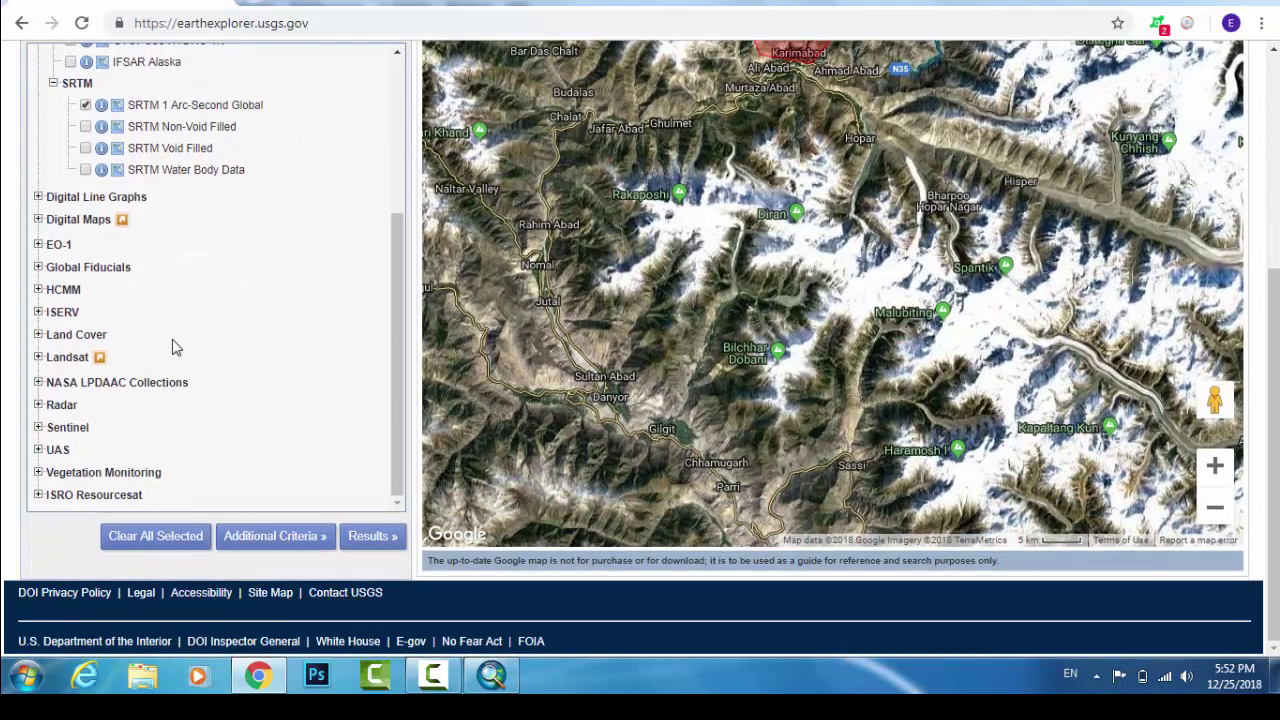
List the results and show the SRTM1N36E074V3 tile's footprint on the map
click(370, 537)
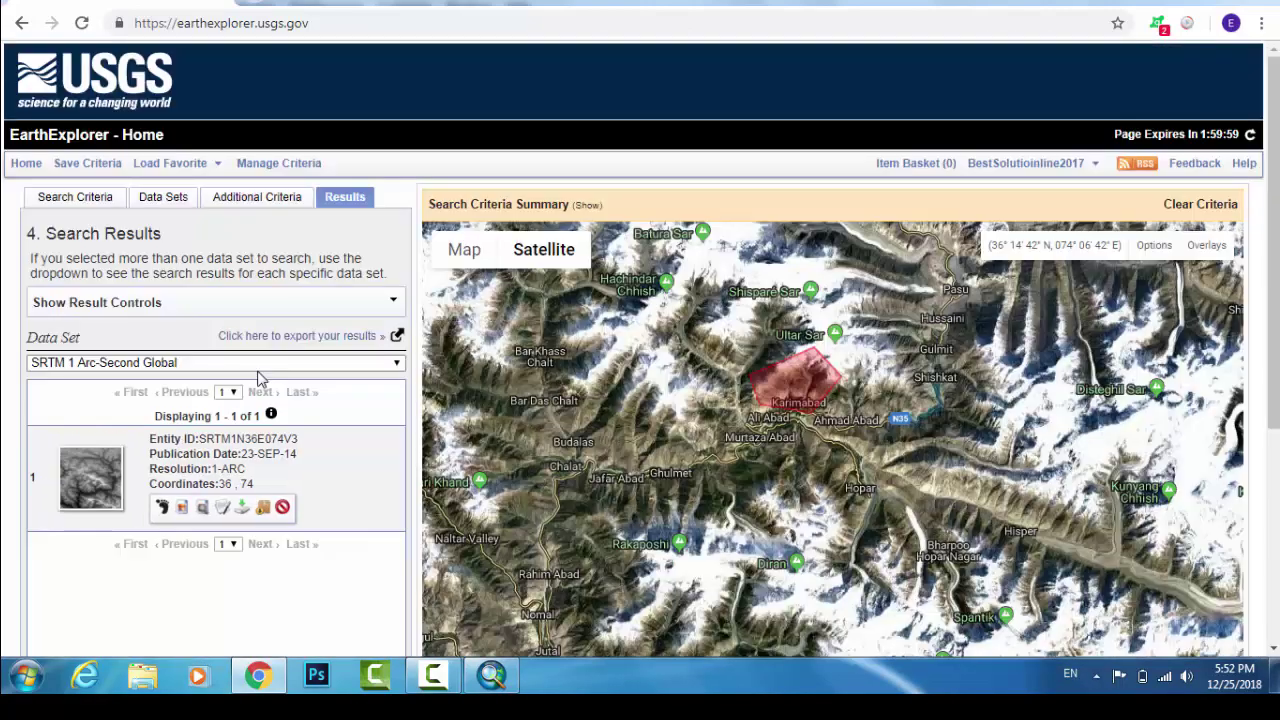
click(163, 509)
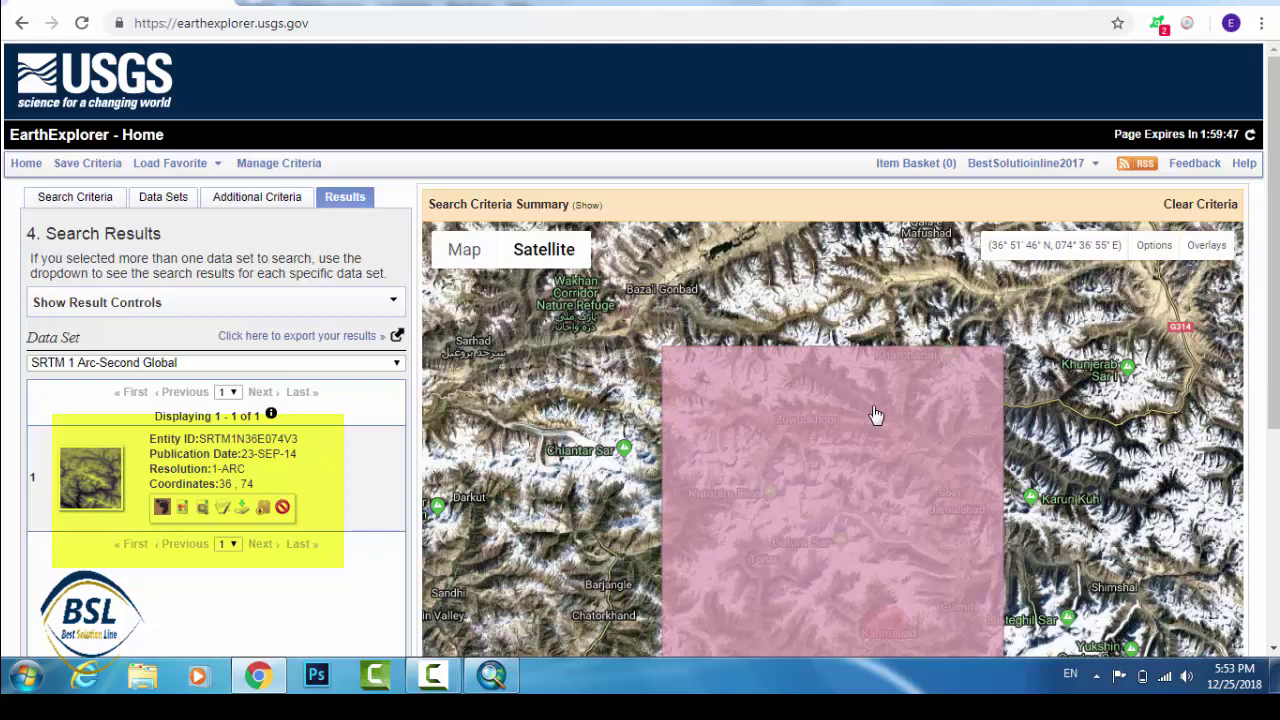
scroll(875, 414, down, 1)
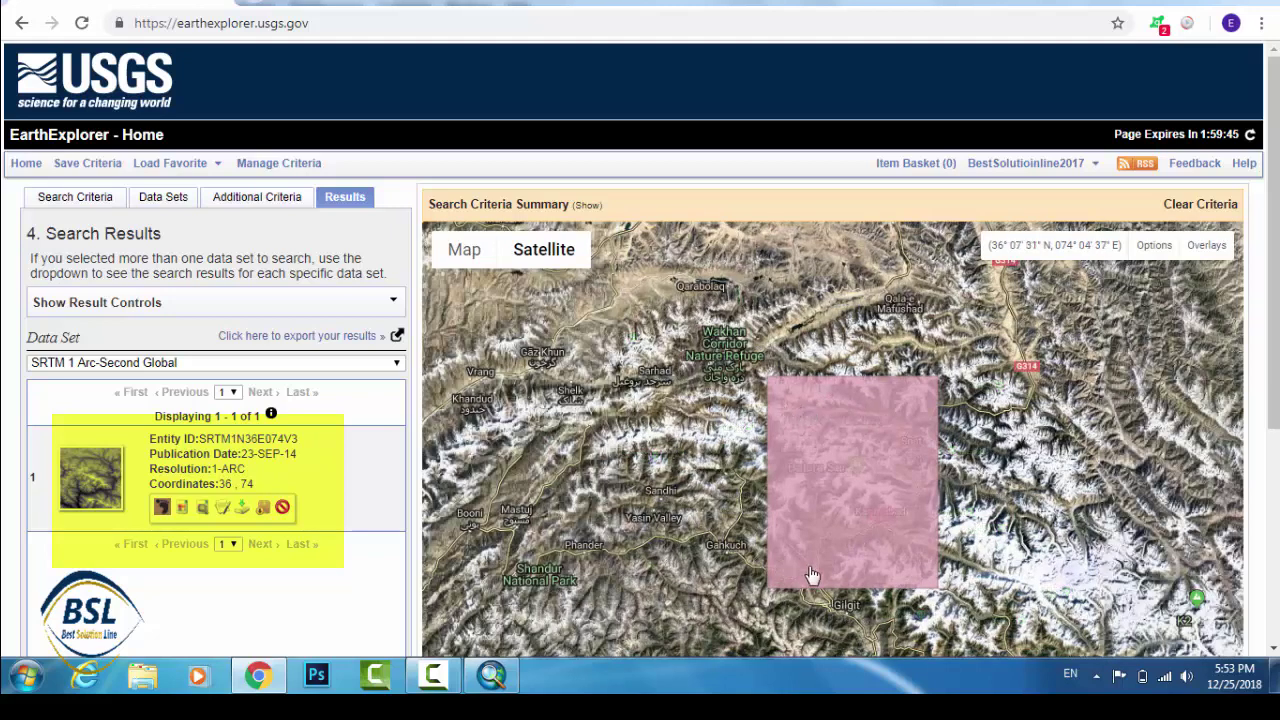
Overlay the SRTM1N36E074V3 tile's preview image and zoom the map to inspect it
click(181, 510)
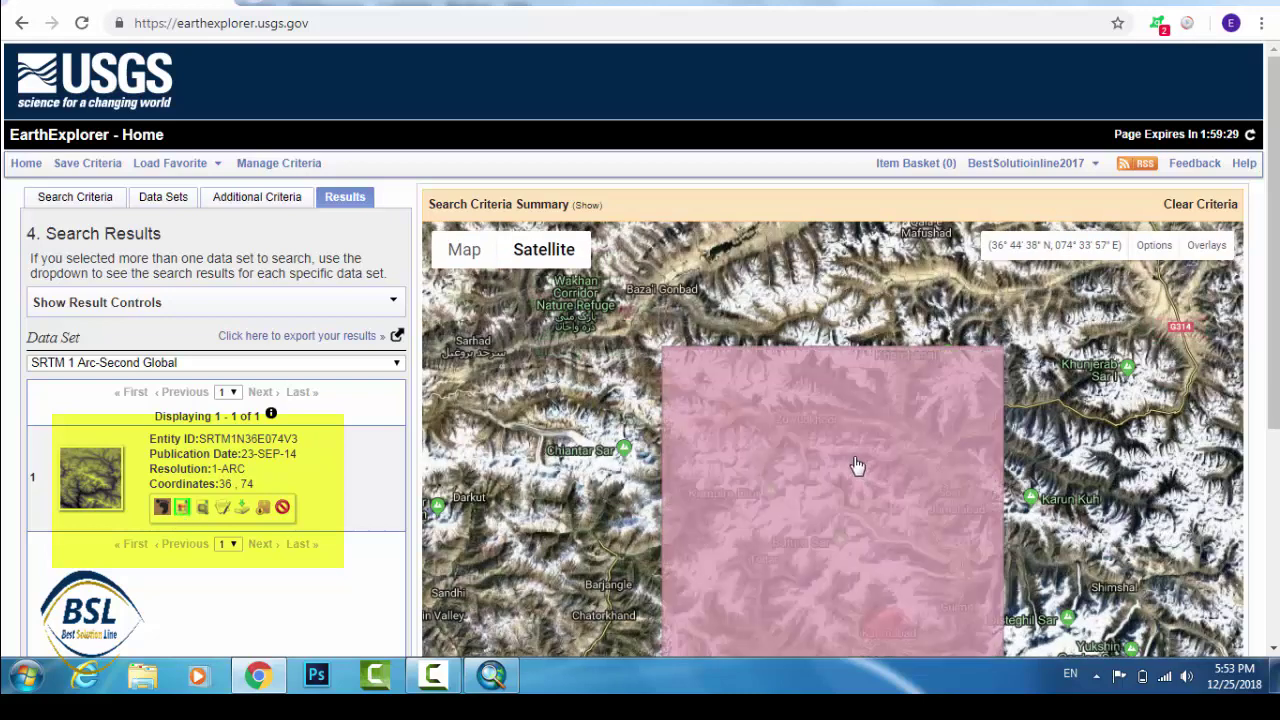
scroll(829, 452, down, 1)
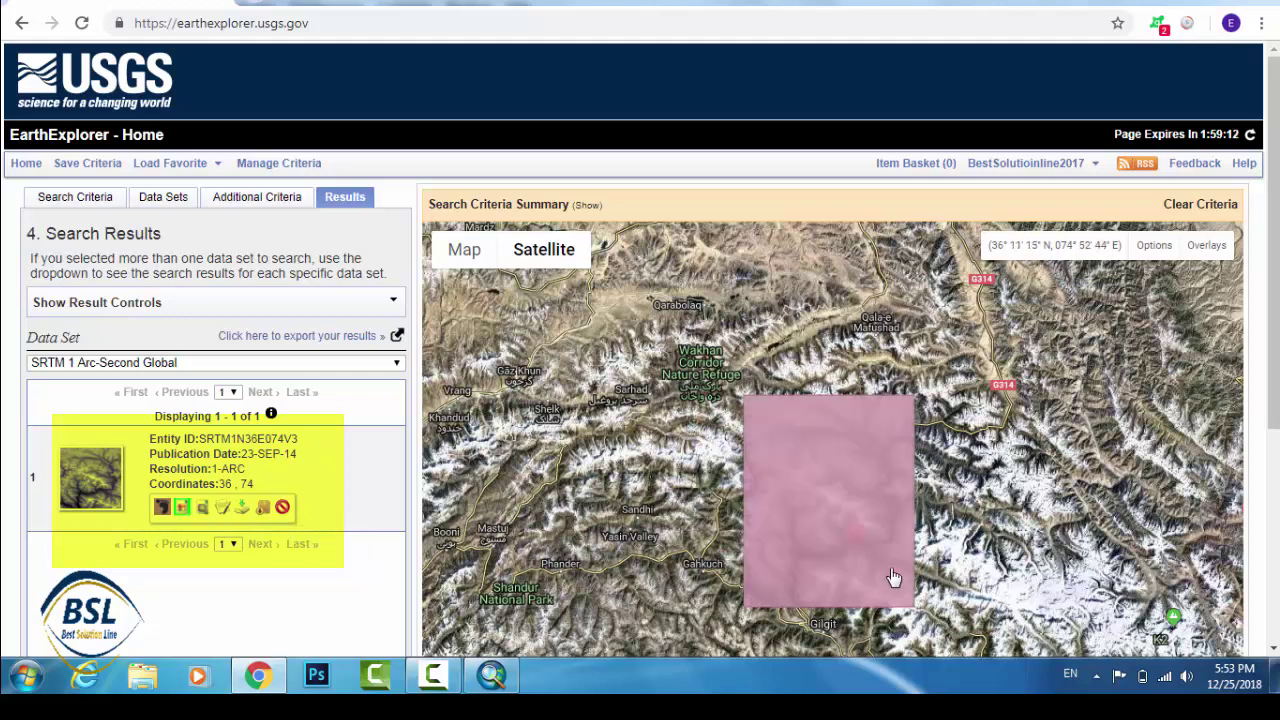
scroll(862, 570, up, 1)
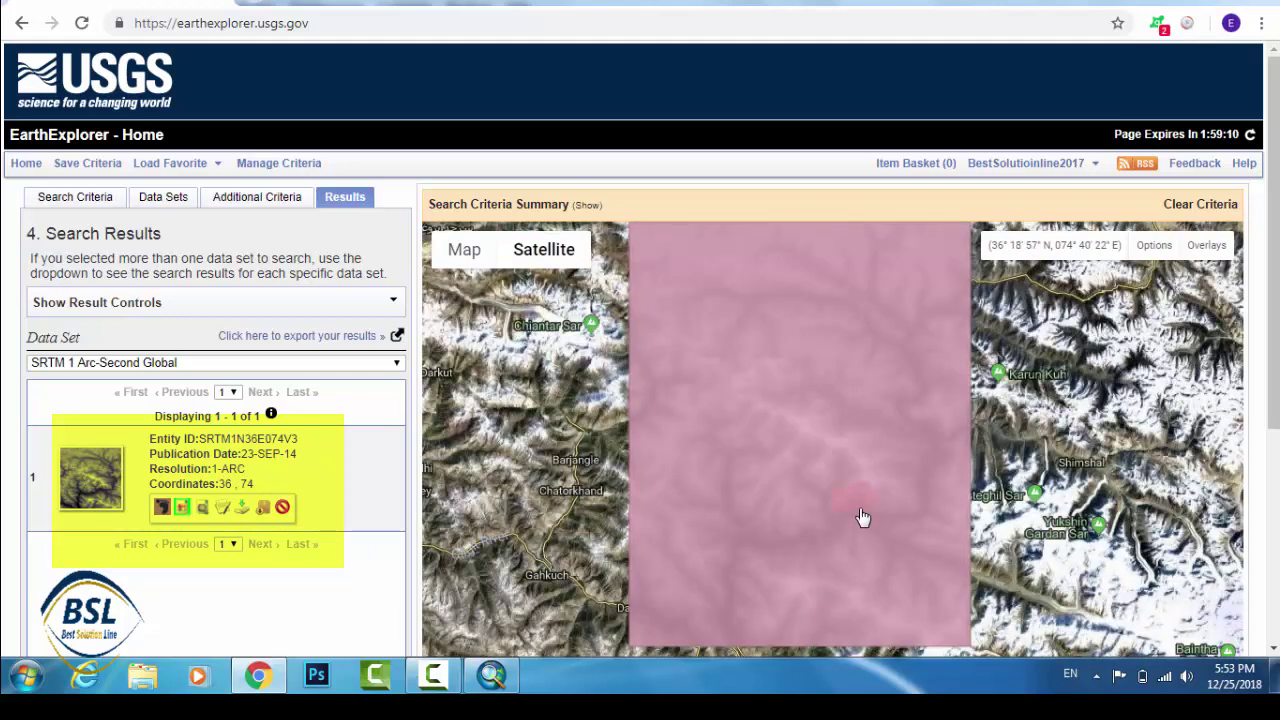
scroll(862, 517, up, 1)
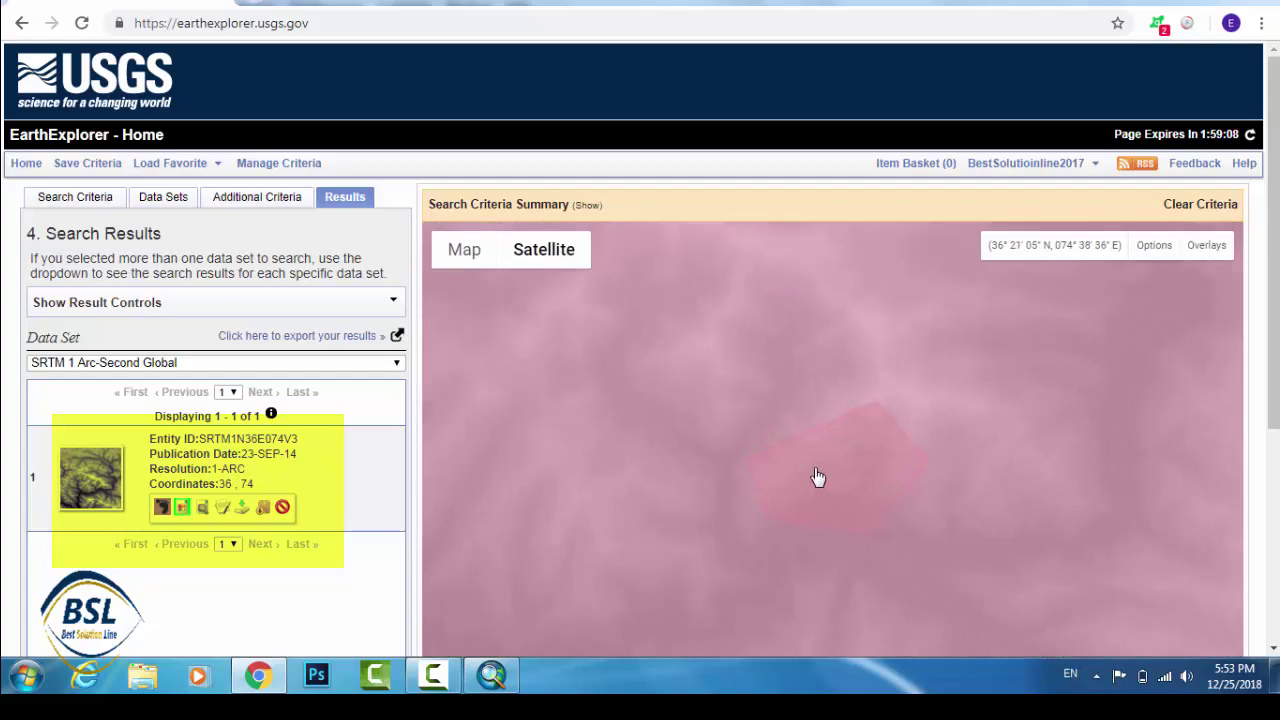
scroll(812, 478, down, 3)
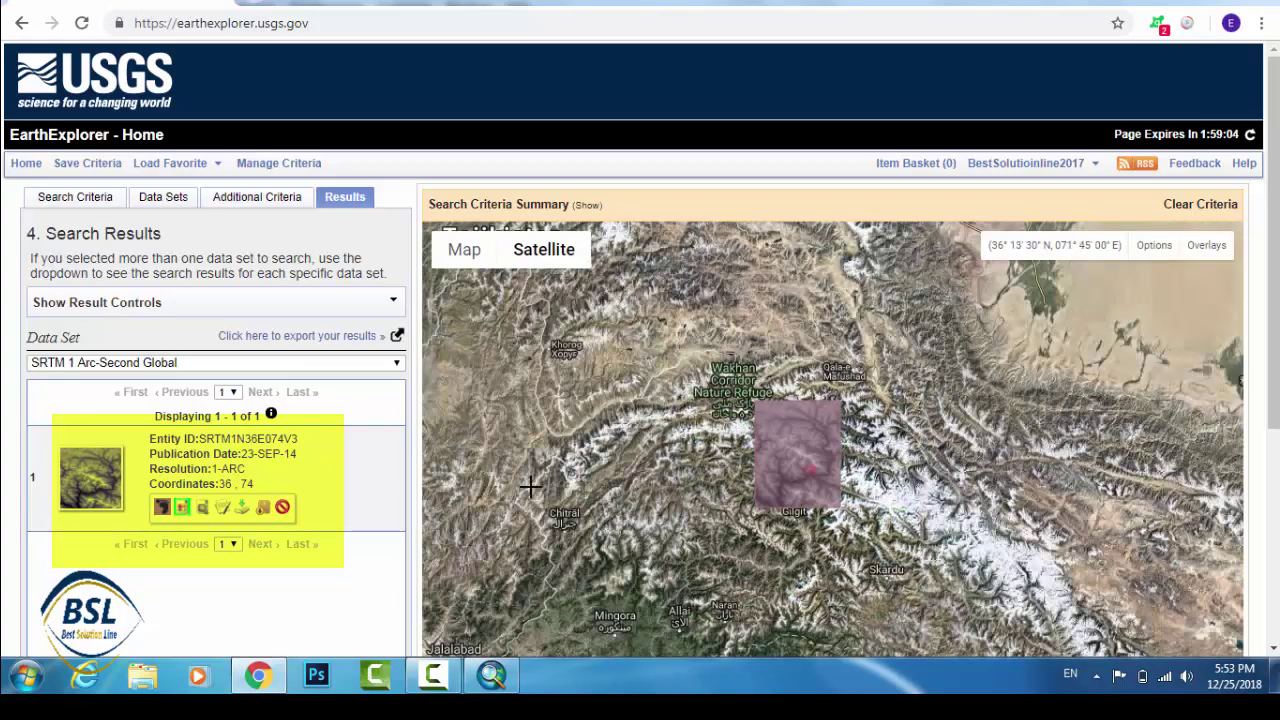
Download the tile as GeoTIFF 1 Arc-second and open n36_e074_1arc_v3 in Downloads
click(242, 512)
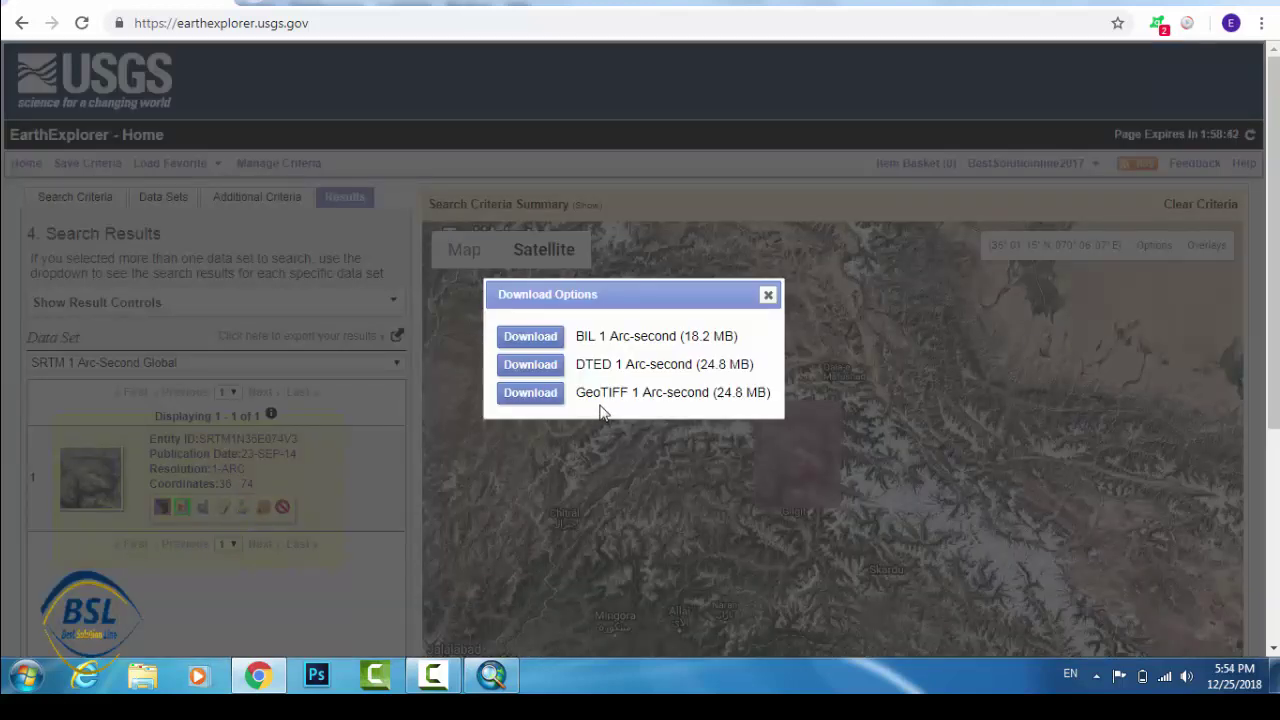
click(527, 396)
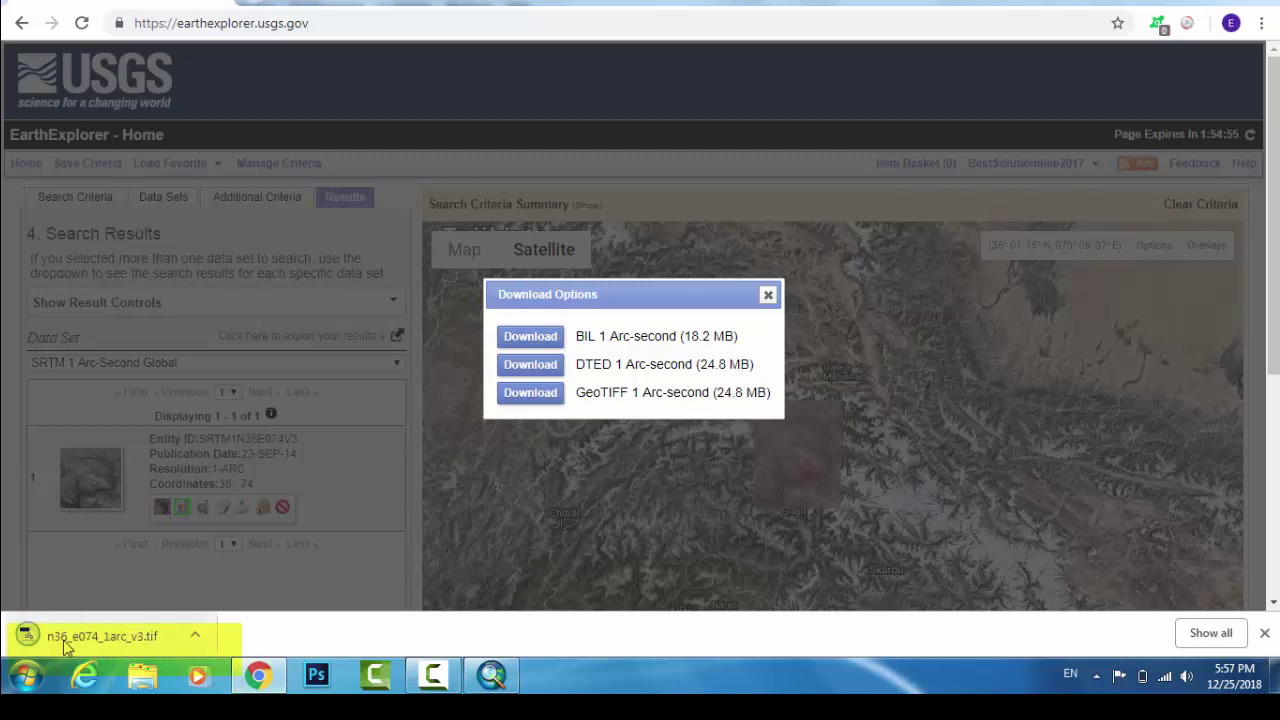
click(66, 641)
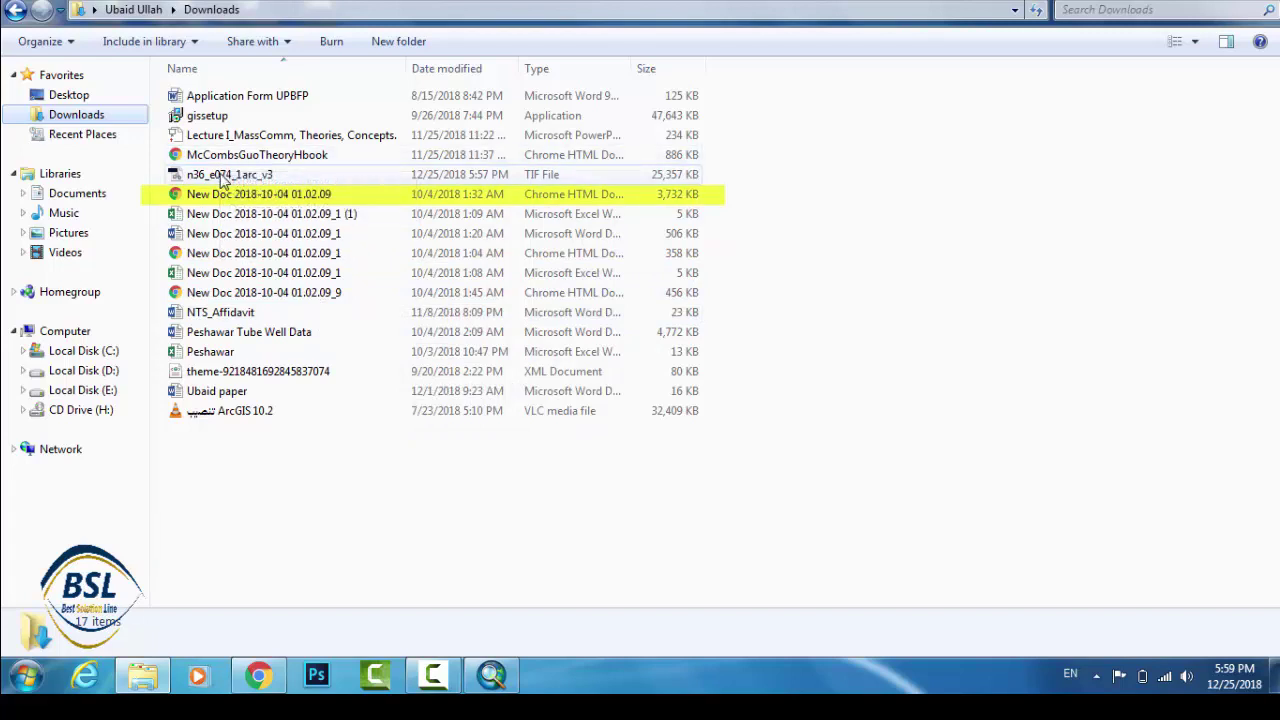
Drag n36_e074_1arc_v3.tif from Downloads onto ArcMap to add it
click(211, 176)
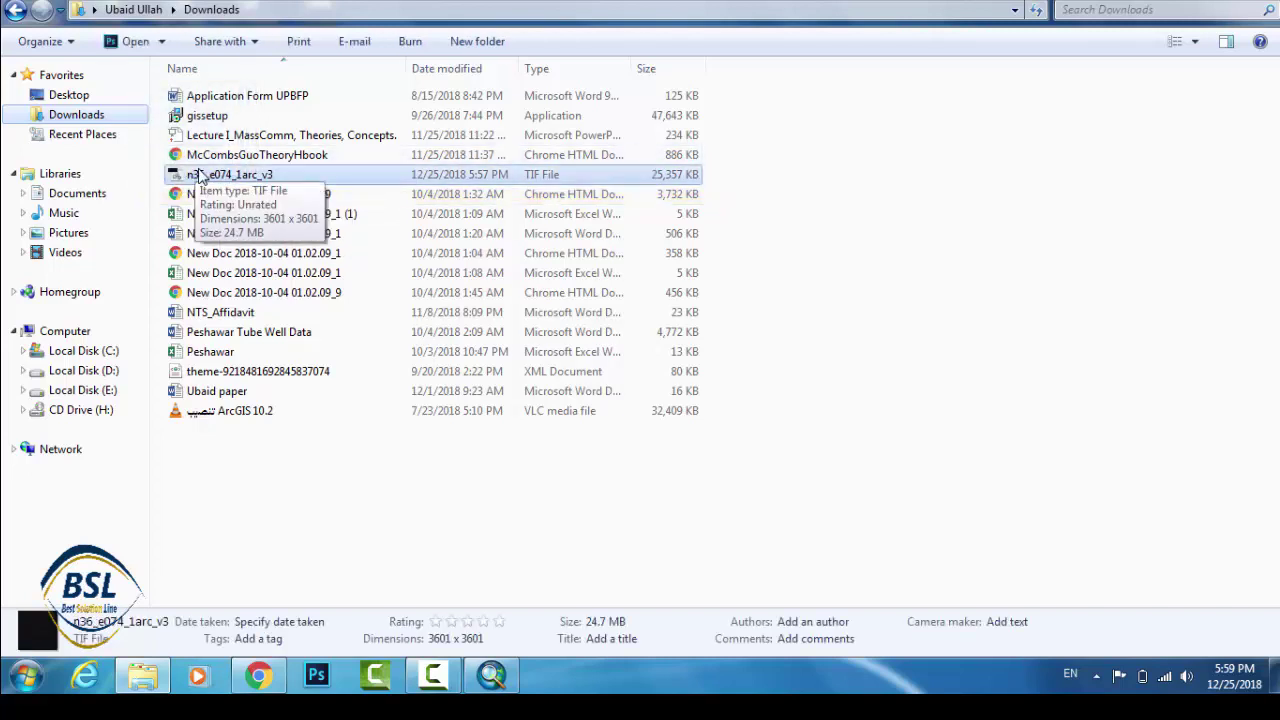
drag(200, 176, 129, 253)
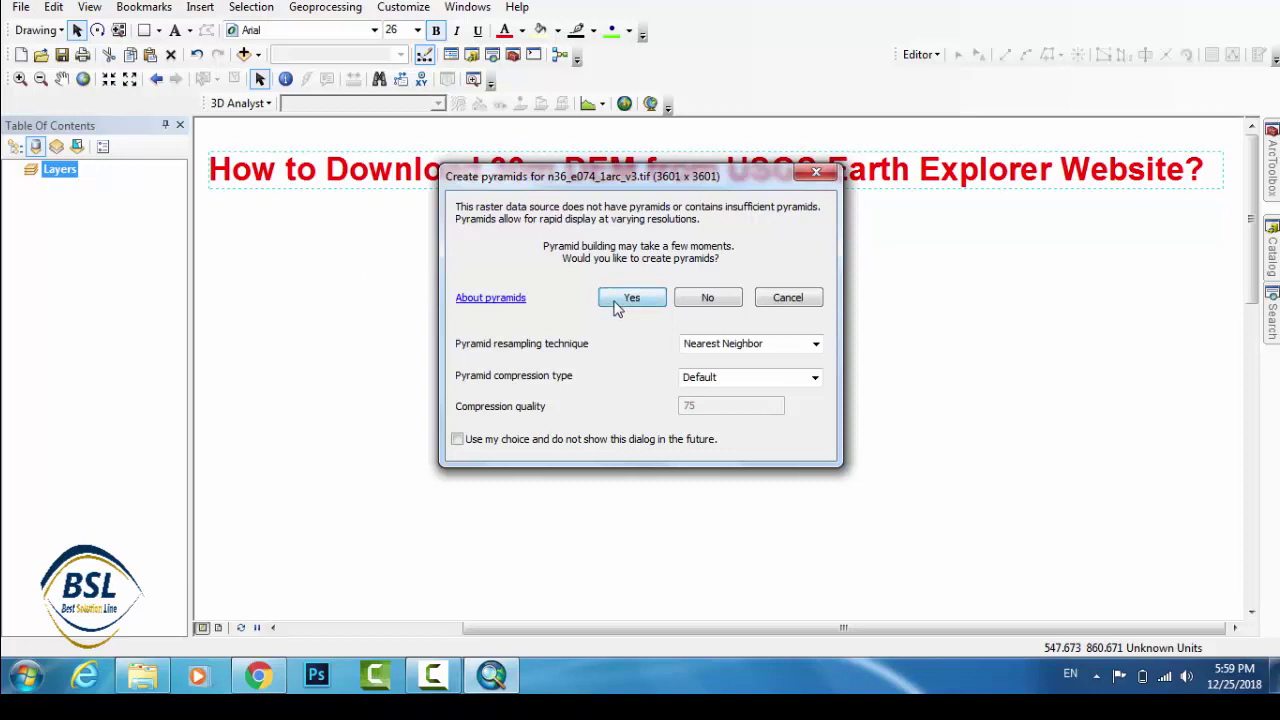
Accept building pyramids so the n36_e074_1arc_v3.tif raster loads into the map
click(630, 298)
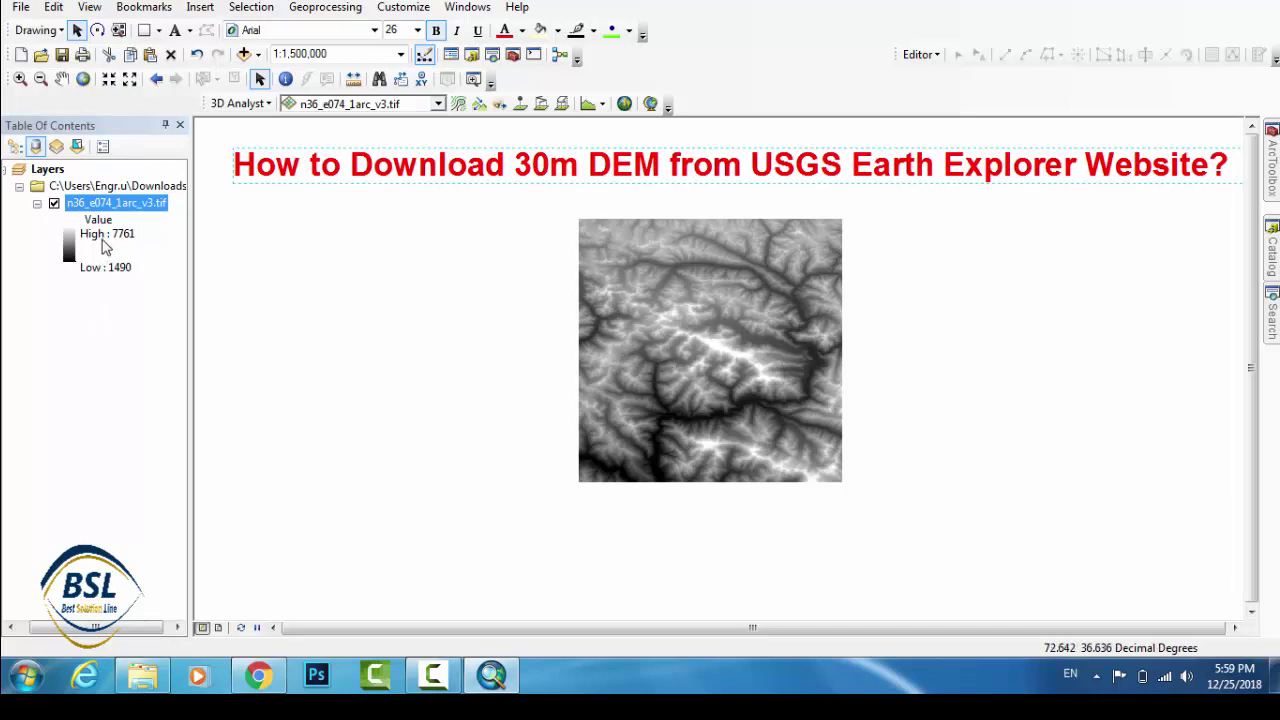
Open Layer Properties for n36_e074_1arc_v3.tif on the Symbology page
right_click(112, 206)
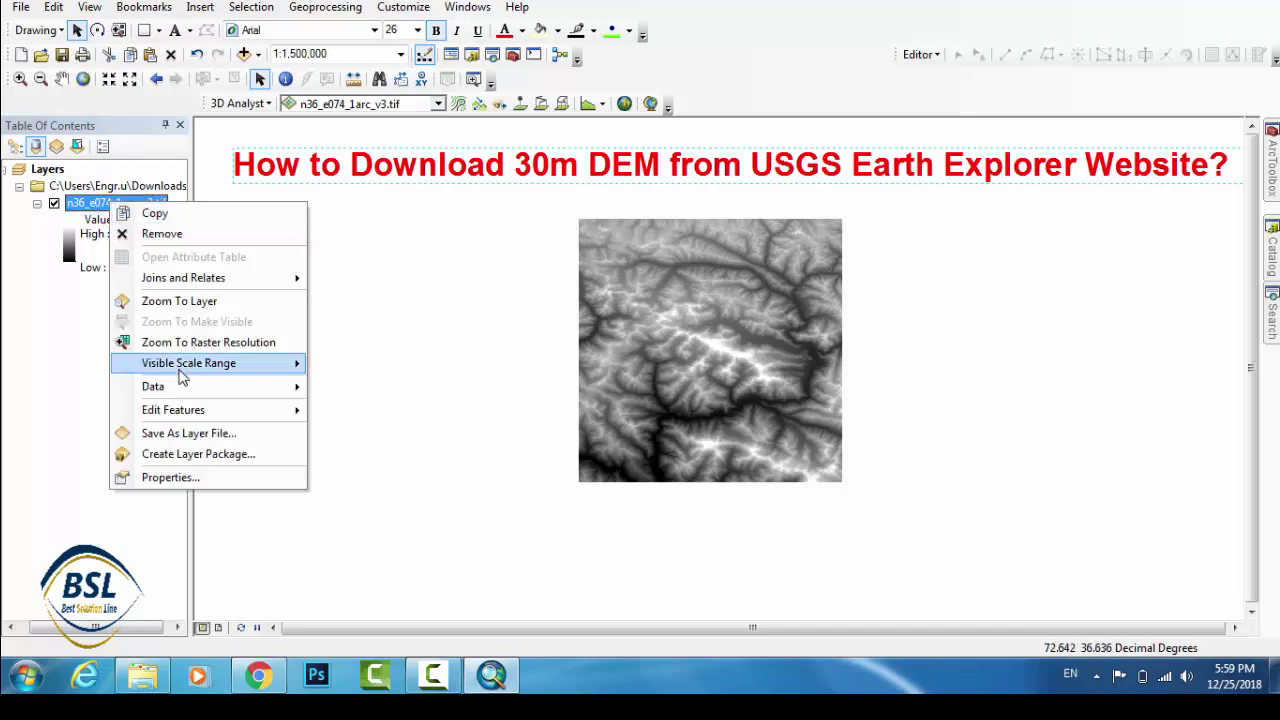
click(178, 480)
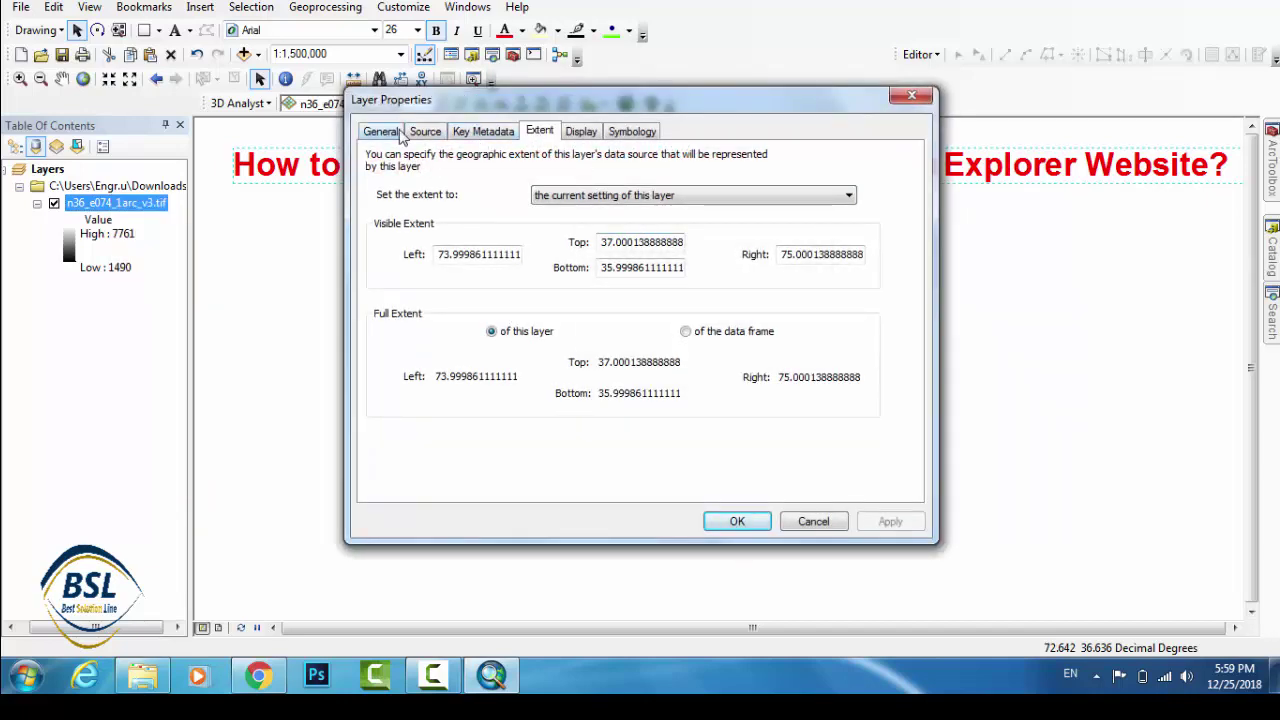
click(613, 135)
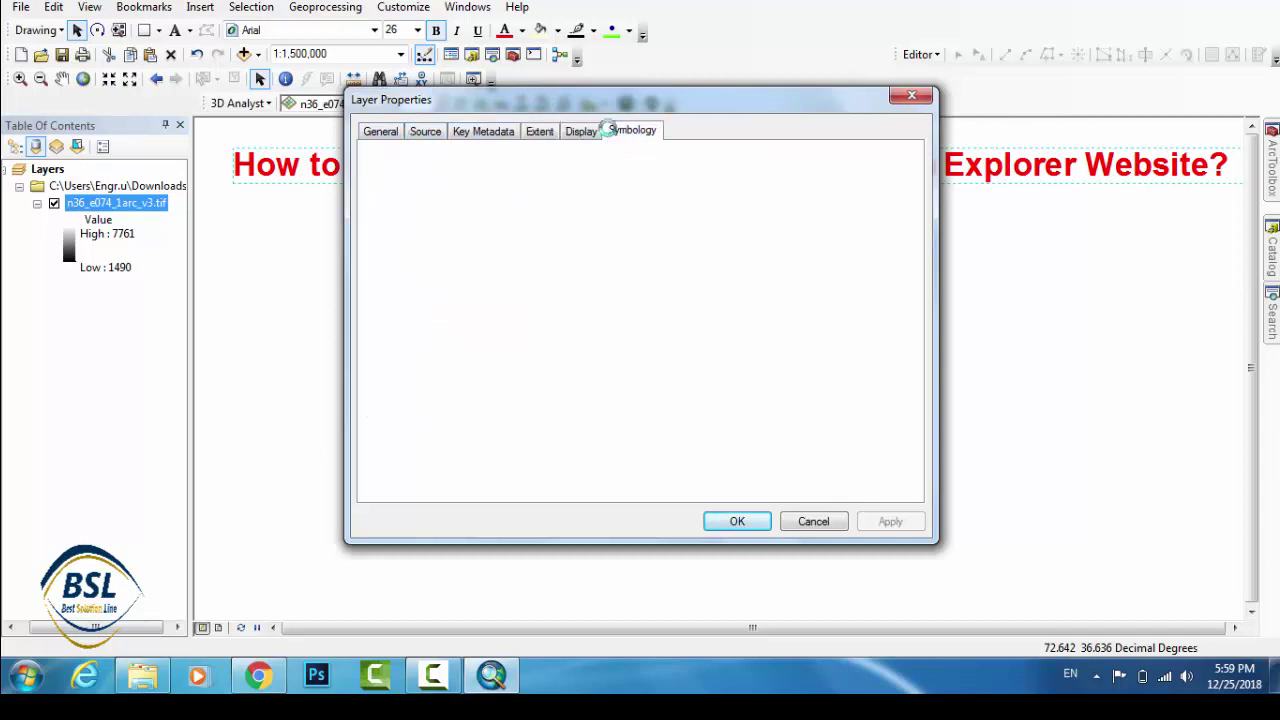
Apply the green-brown-white colour ramp to the n36_e074_1arc_v3.tif DEM and close the dialog
click(840, 320)
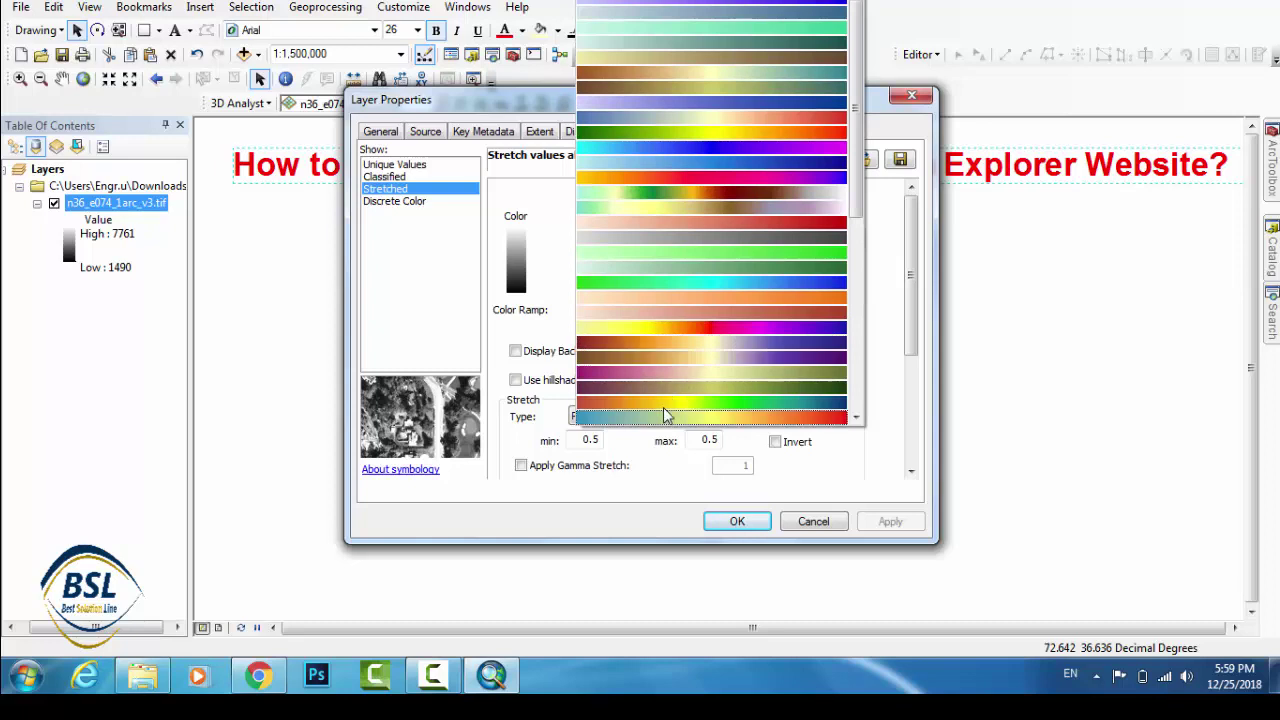
click(671, 198)
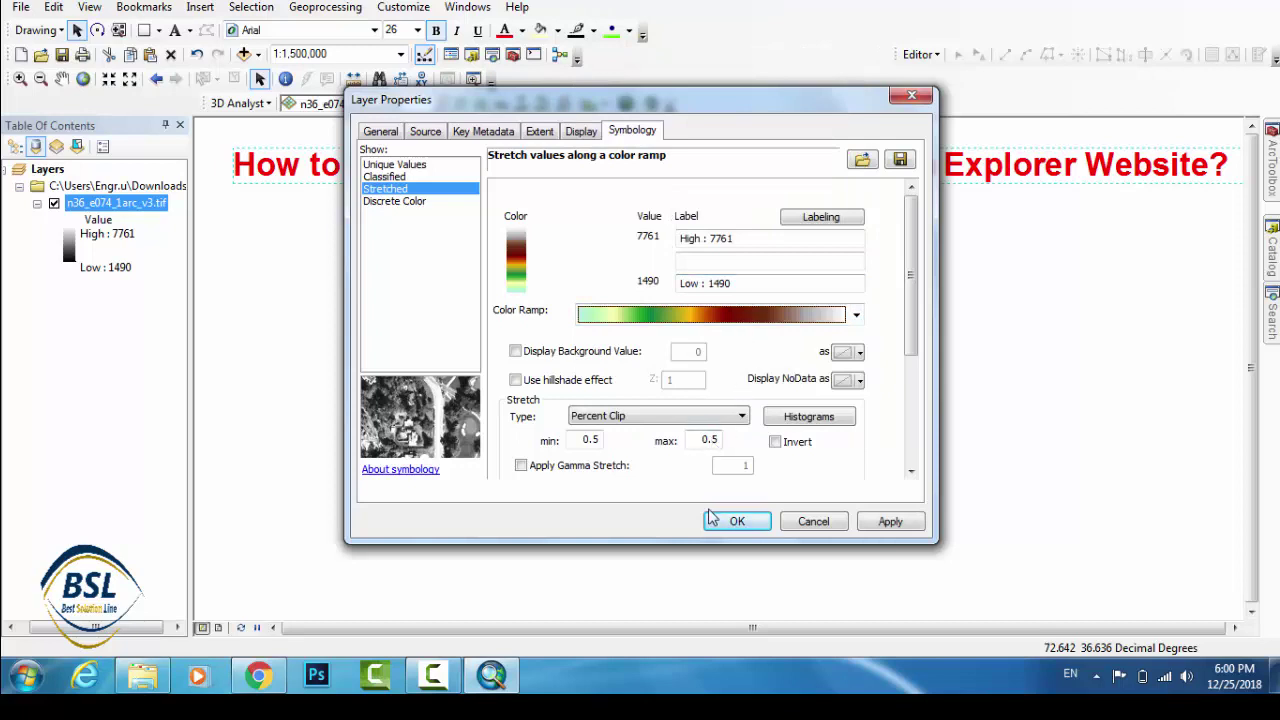
click(890, 521)
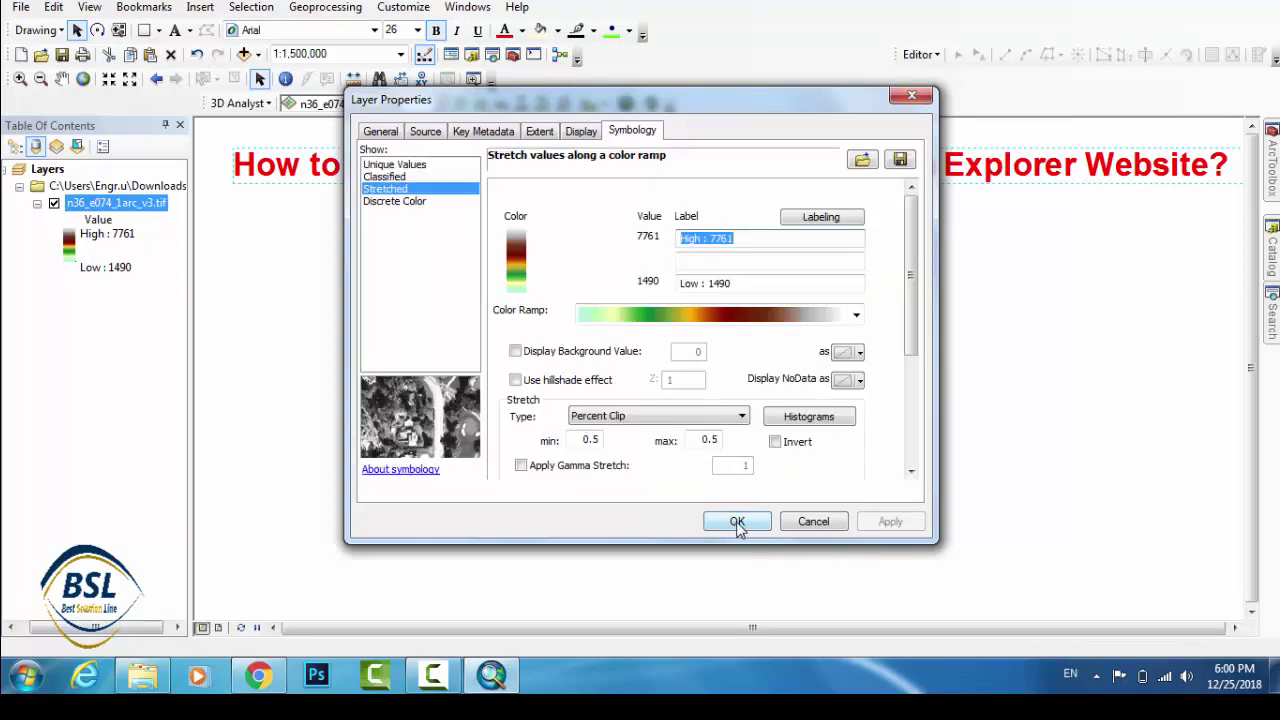
click(737, 523)
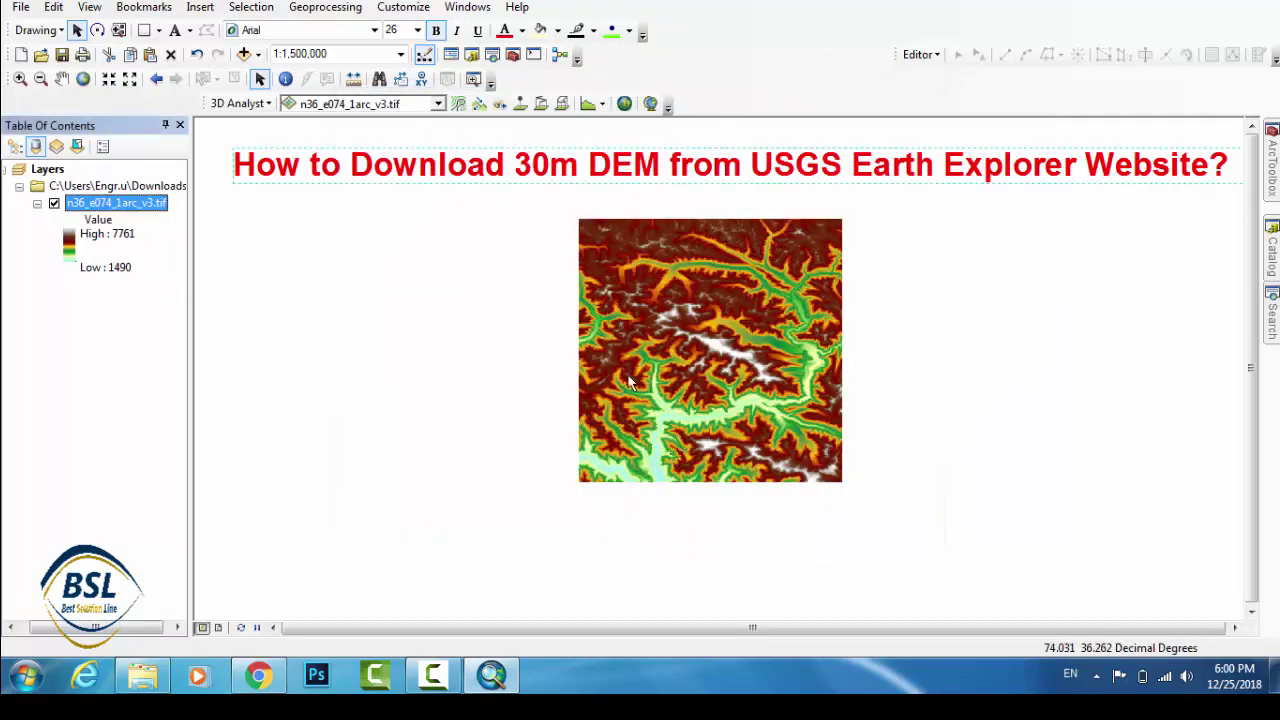